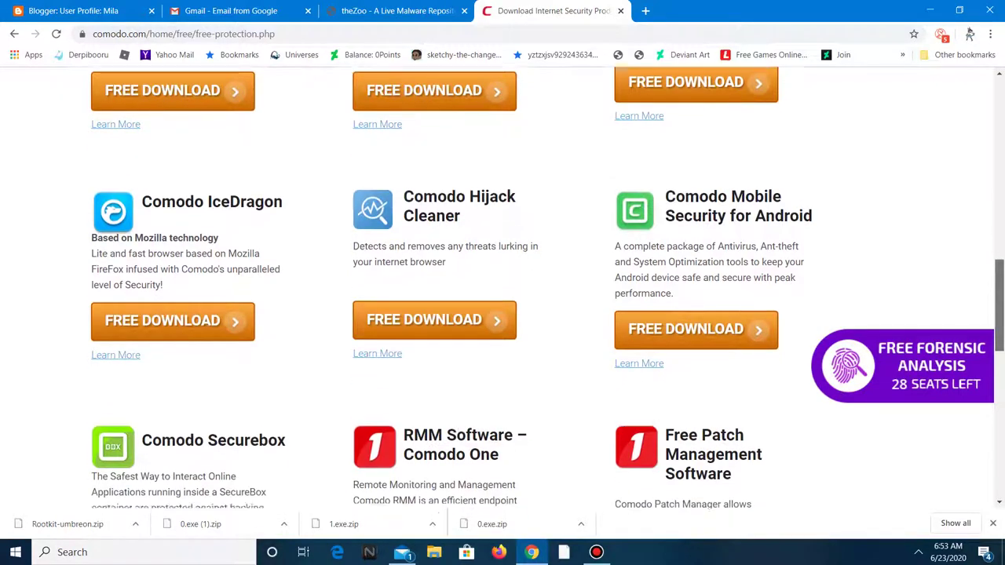
Look through the Comodo free protection products page from end to start and close its tab.
scroll(502, 288, "down", 6)
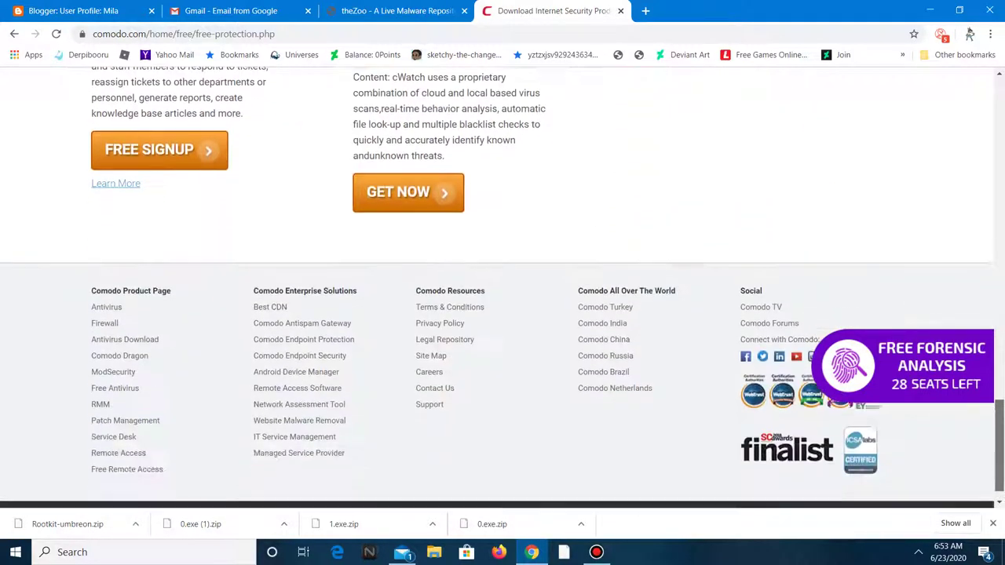
left_click_drag(999, 446, 999, 179)
scroll(503, 287, "up", 4)
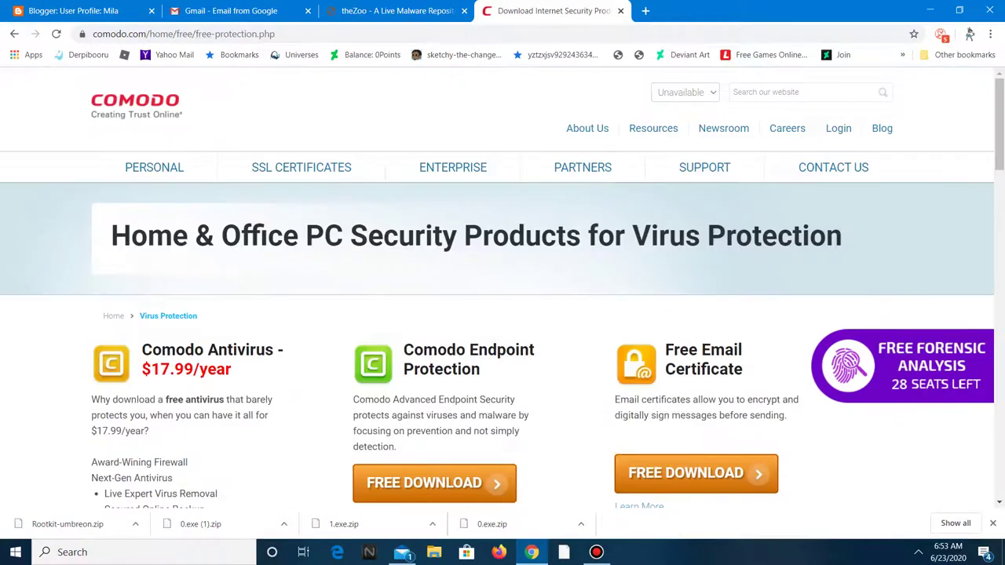
key("ctrl+w")
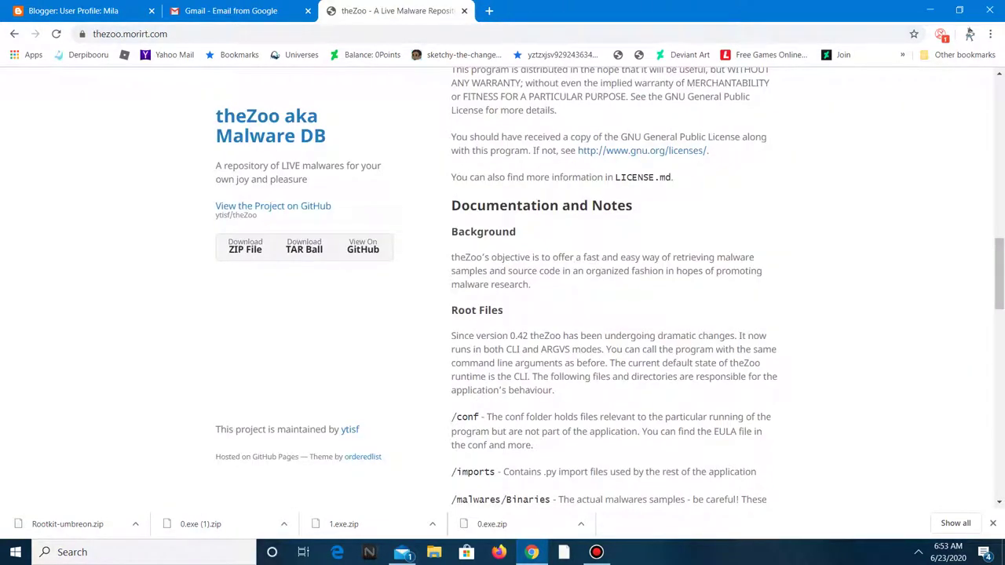
key("ctrl+t")
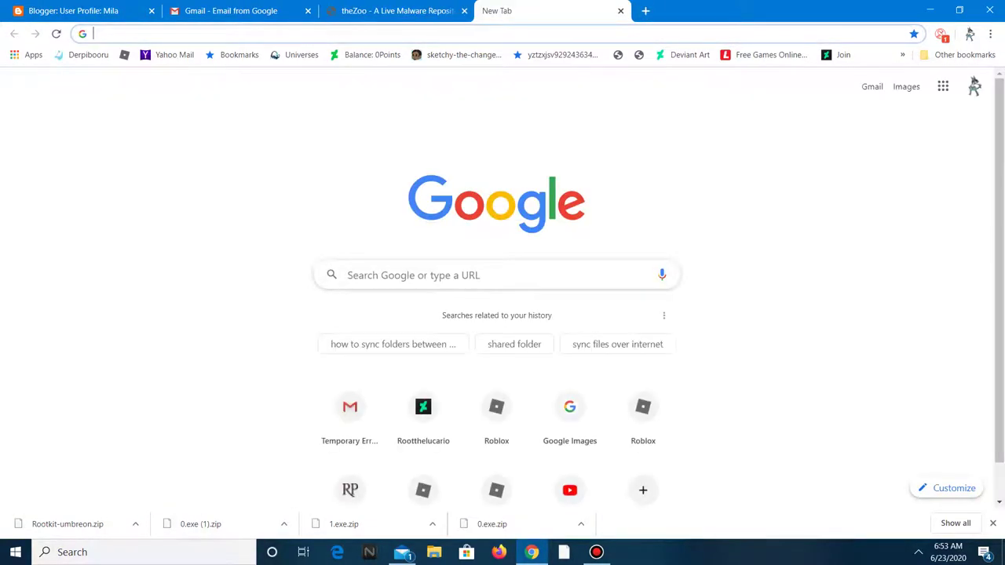
type("m")
key("BackSpace")
key("BackSpace")
type("supe")
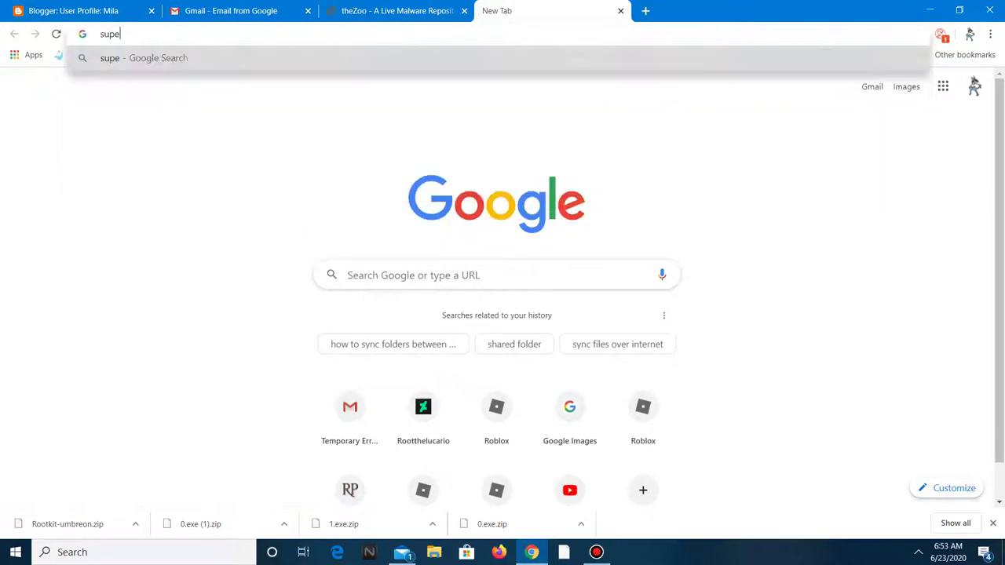
type("r an")
key("BackSpace")
key("BackSpace")
key("BackSpace")
key("BackSpace")
key("BackSpace")
key("BackSpace")
key("BackSpace")
key("BackSpace")
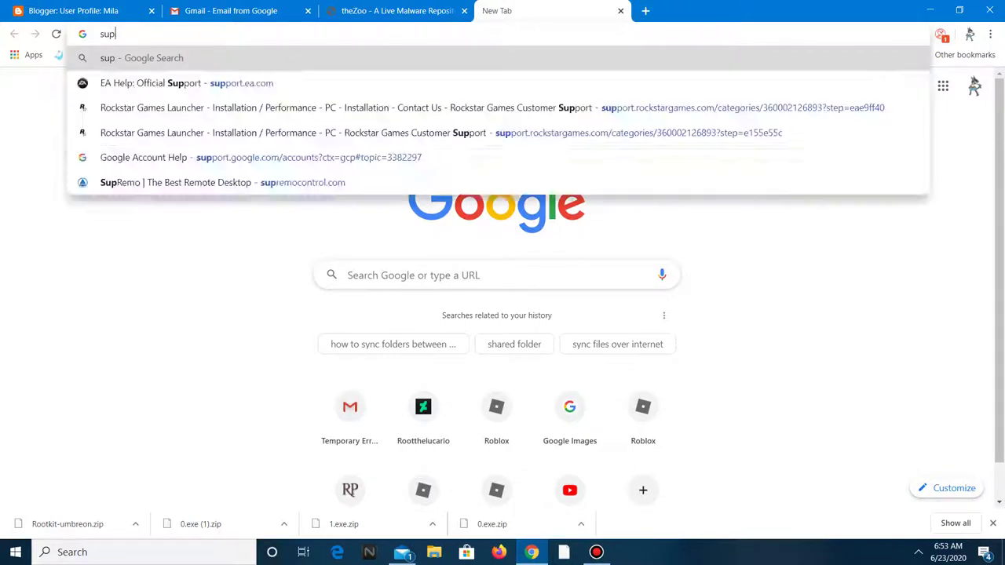
left_click(531, 552)
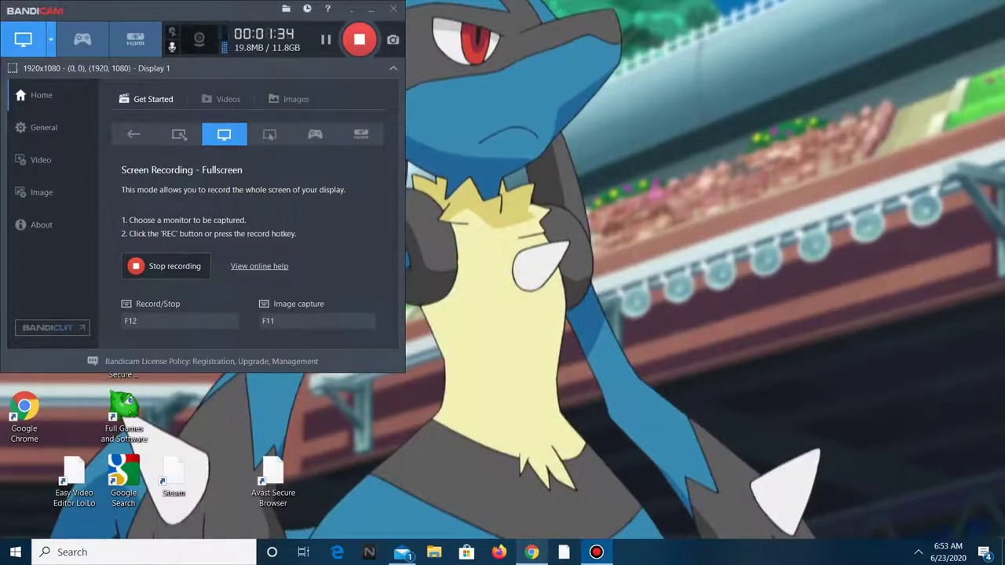
left_click(532, 552)
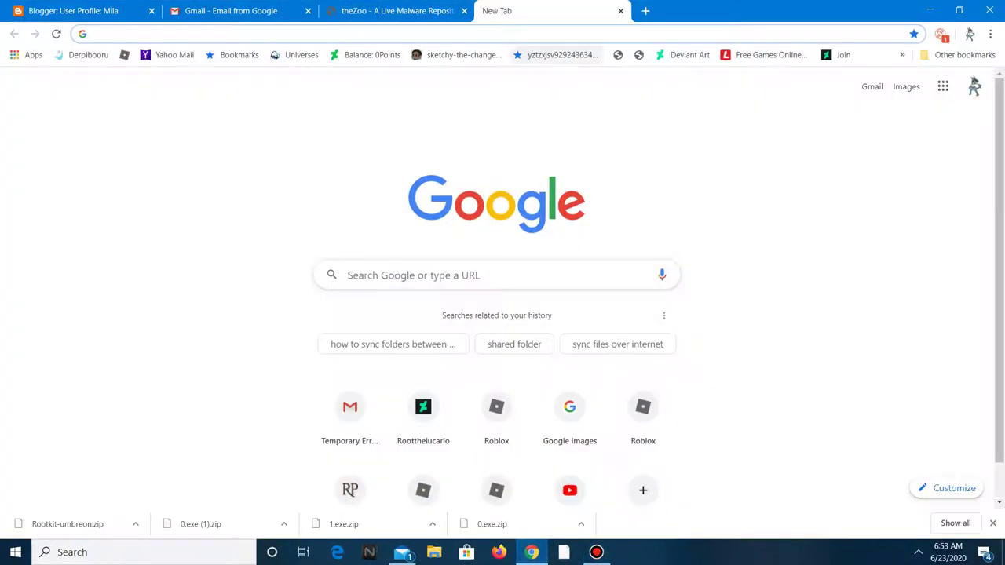
left_click(419, 11)
left_click(549, 11)
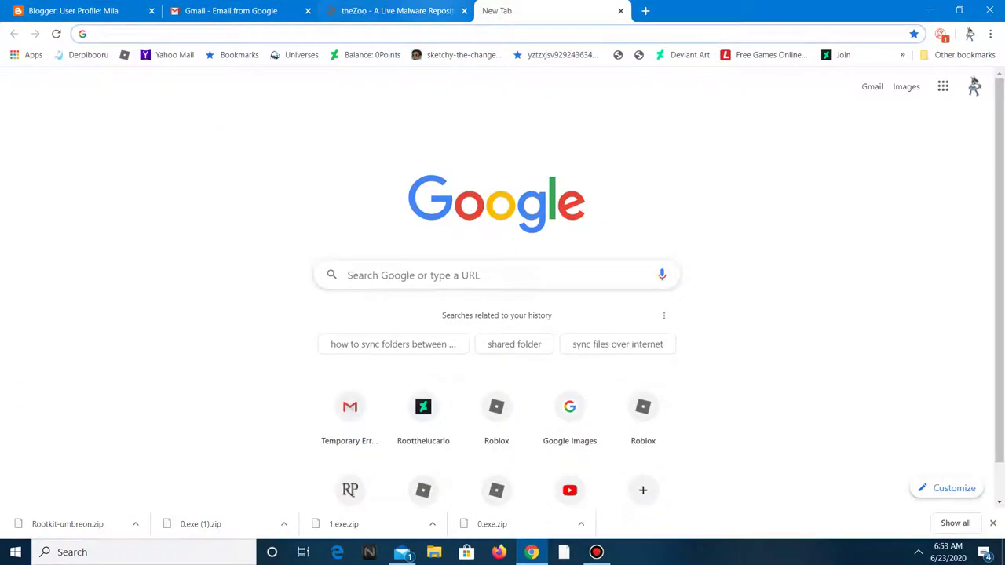
left_click(428, 11)
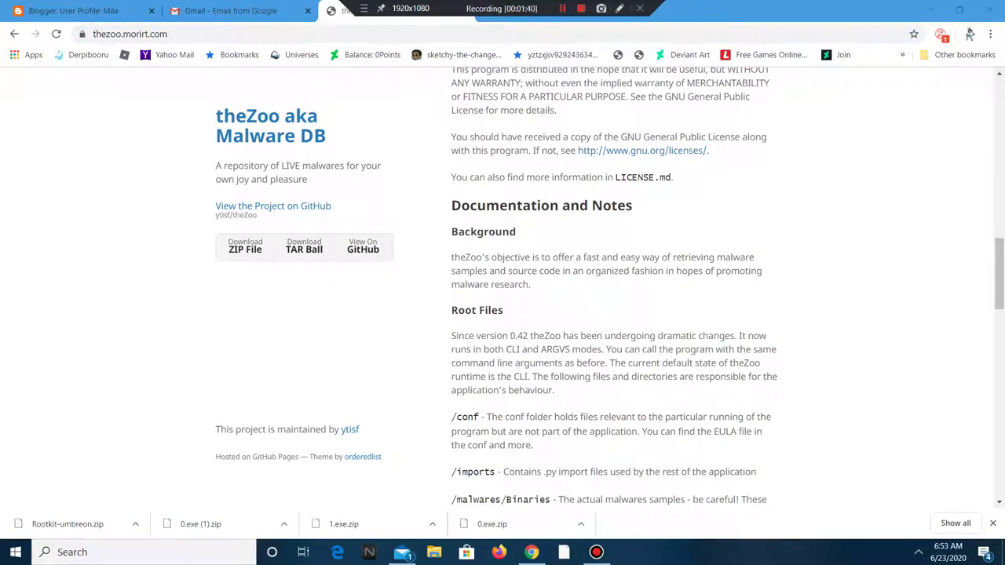
left_click(549, 11)
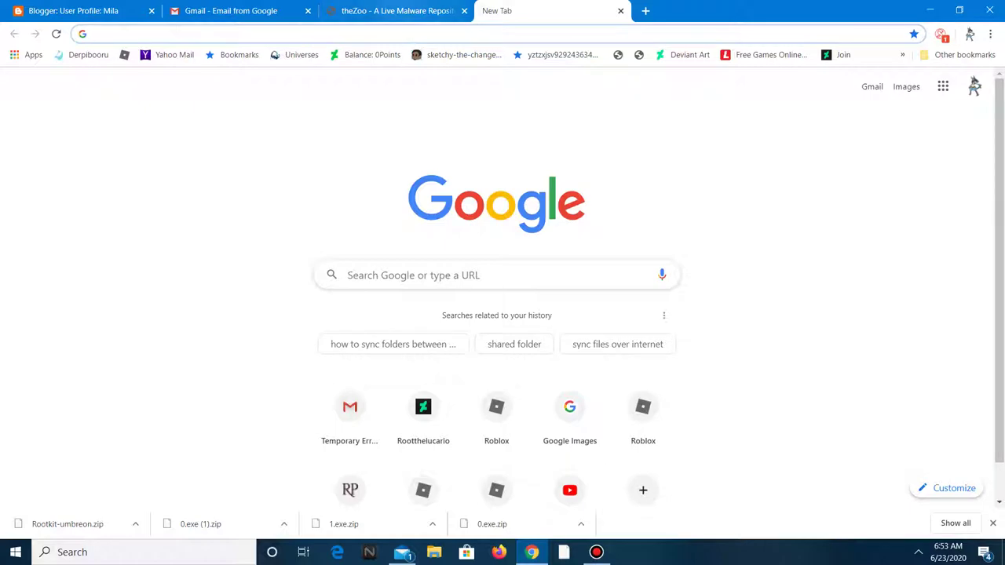
Download the ZIP file from theZoo page and save it to Downloads as ytisf-theZoo-7bff252.
key("ctrl+shift+Tab")
left_click_drag(999, 299, 999, 223)
scroll(613, 291, "up", 15)
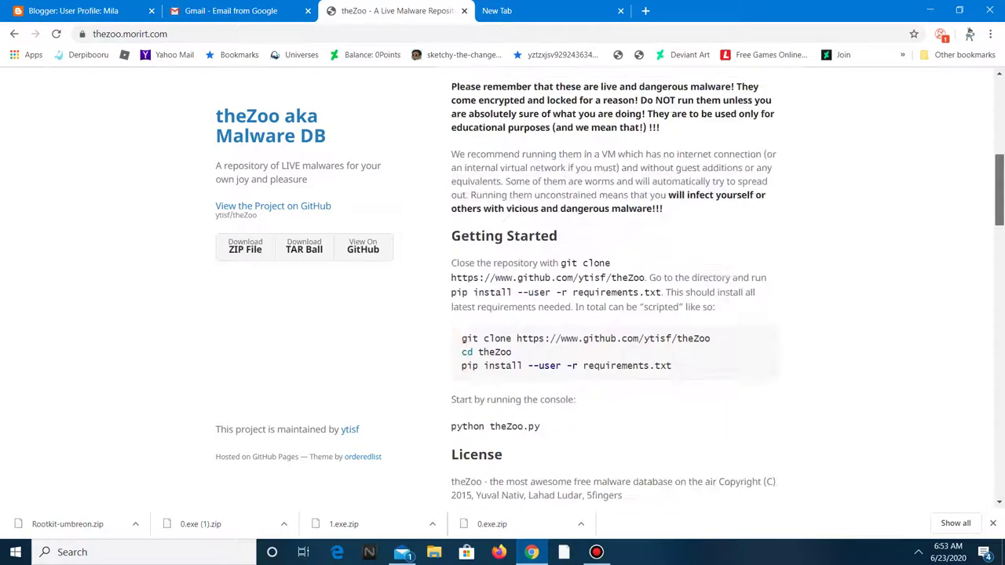
scroll(613, 290, "down", 20)
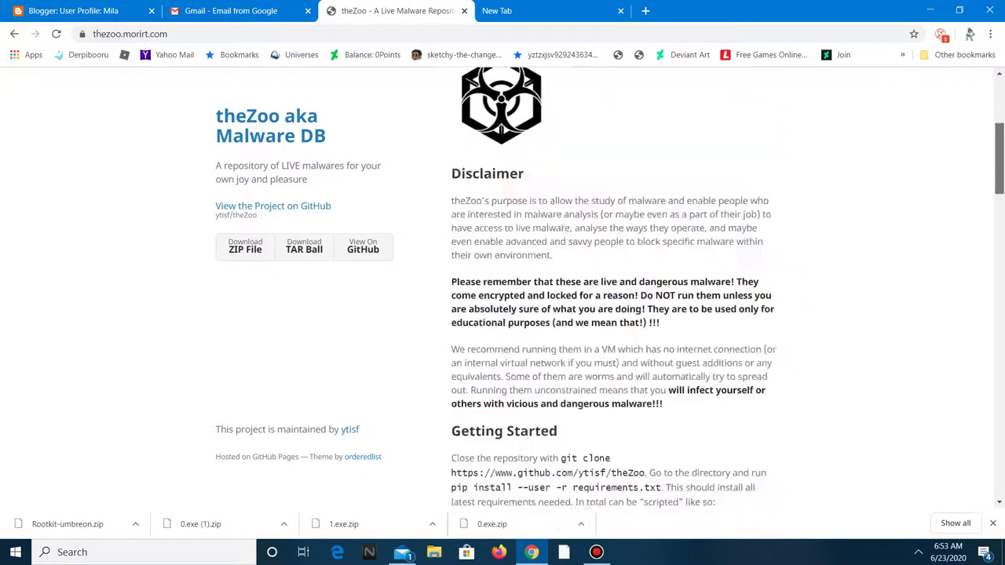
scroll(612, 290, "up", 18)
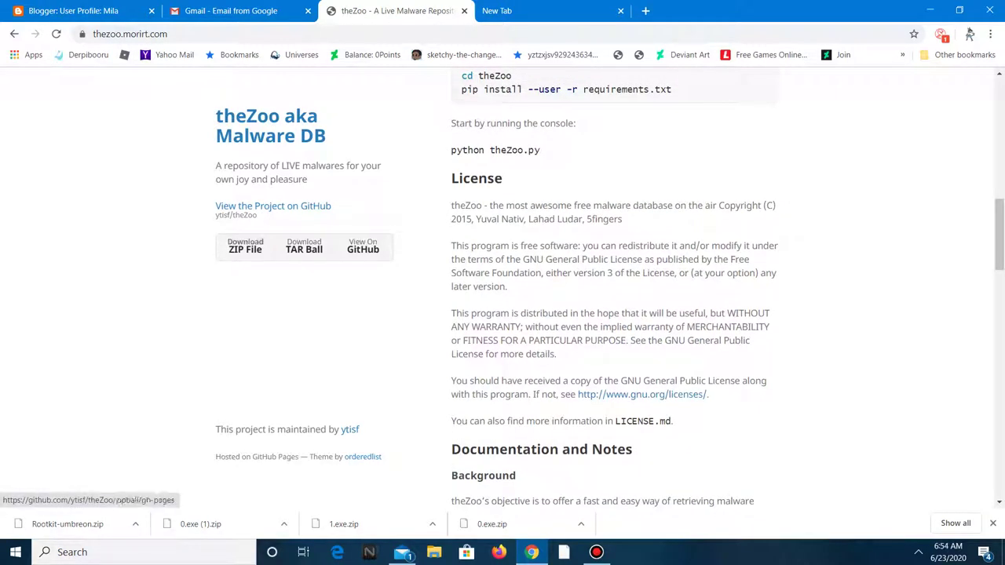
left_click(245, 247)
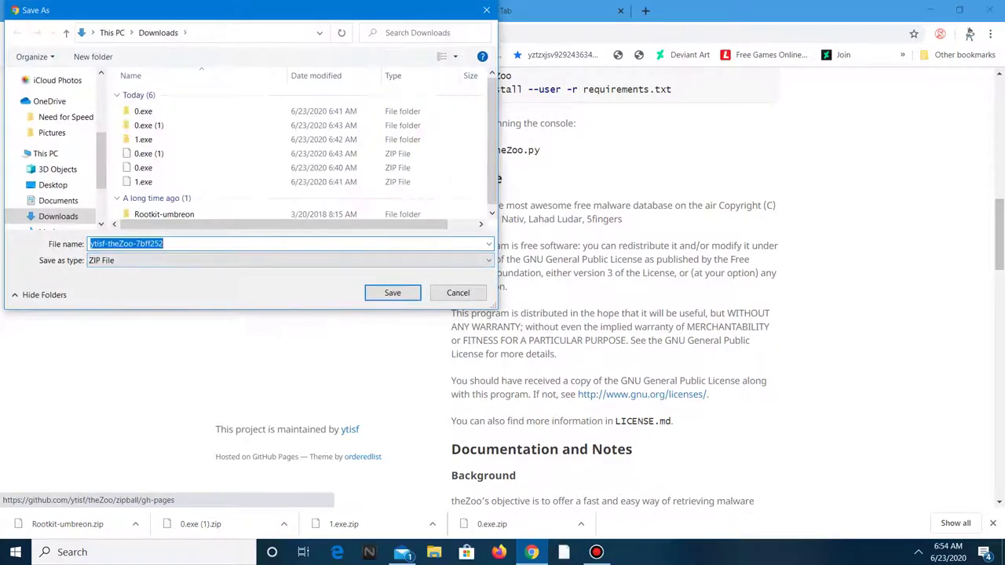
key("Return")
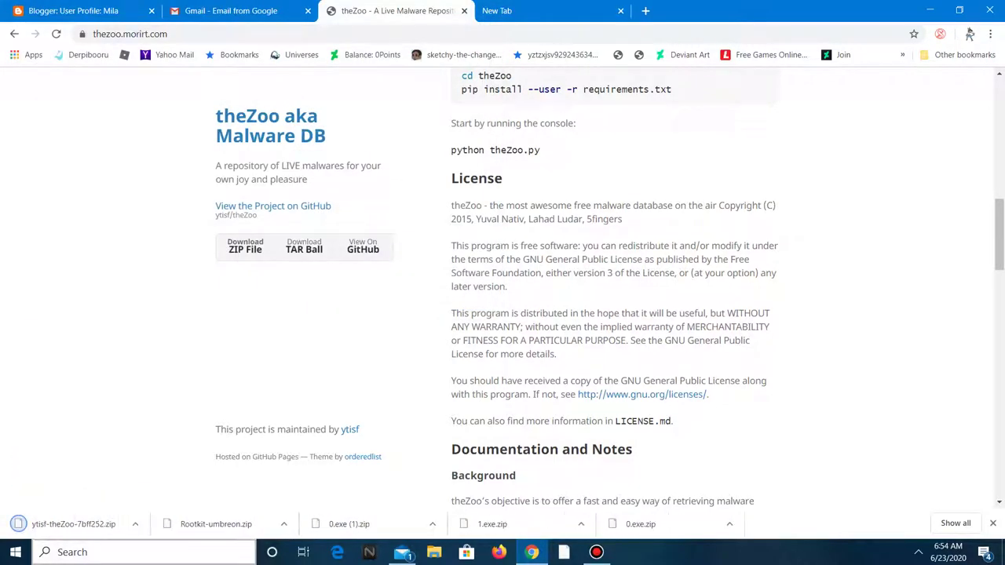
Show the downloaded ytisf-theZoo-7bff252 archive in its folder and extract it into a folder of the same name.
left_click(135, 524)
left_click(169, 479)
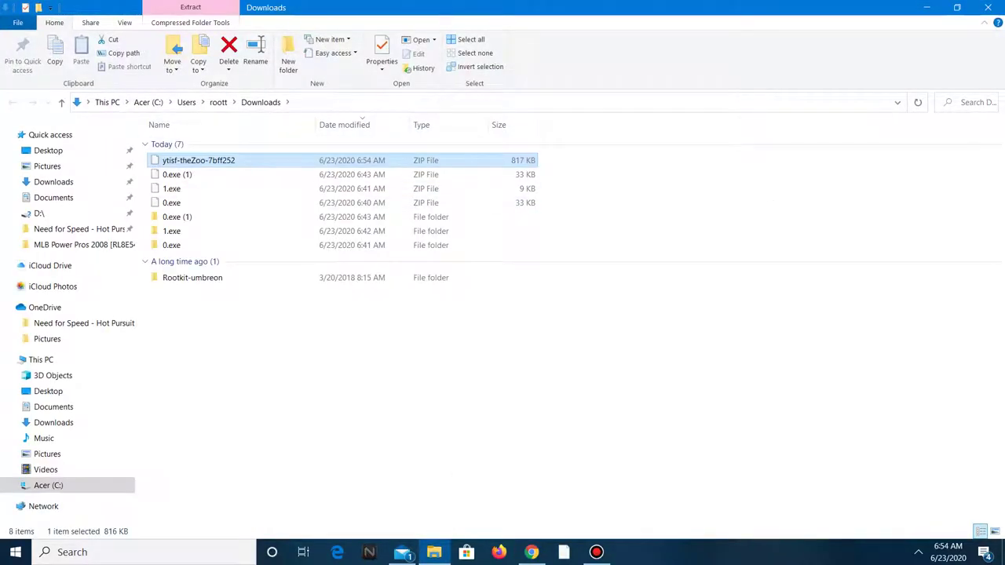
right_click(292, 161)
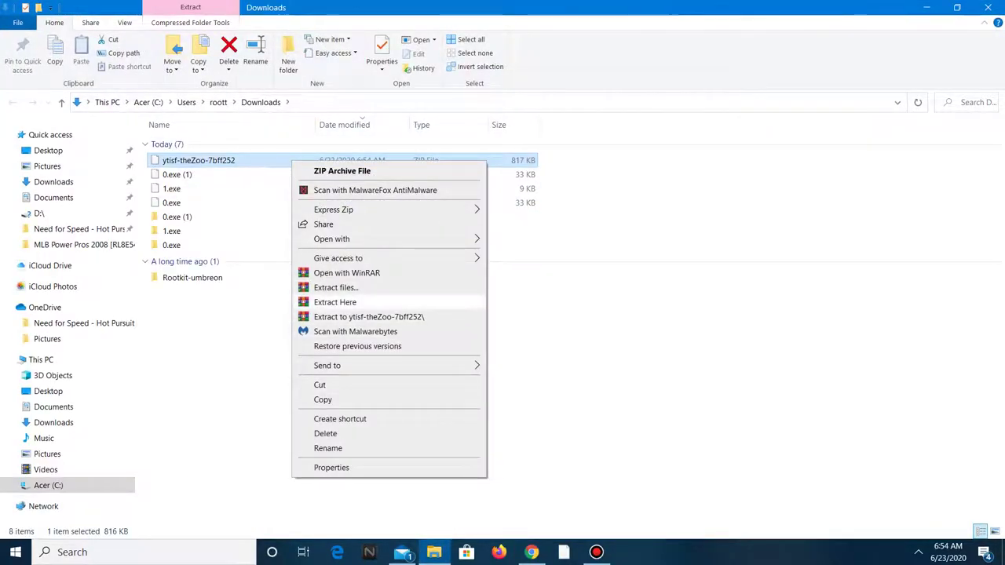
left_click(335, 303)
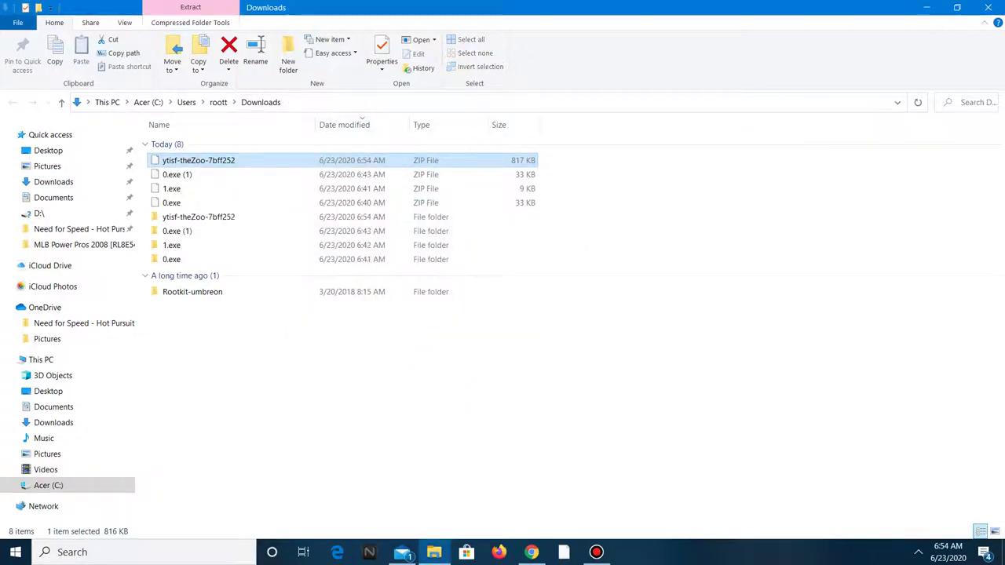
Minimize the browser and open the extracted ytisf-theZoo-7bff252 folder down to its nested subfolder to view the files.
left_click(958, 7)
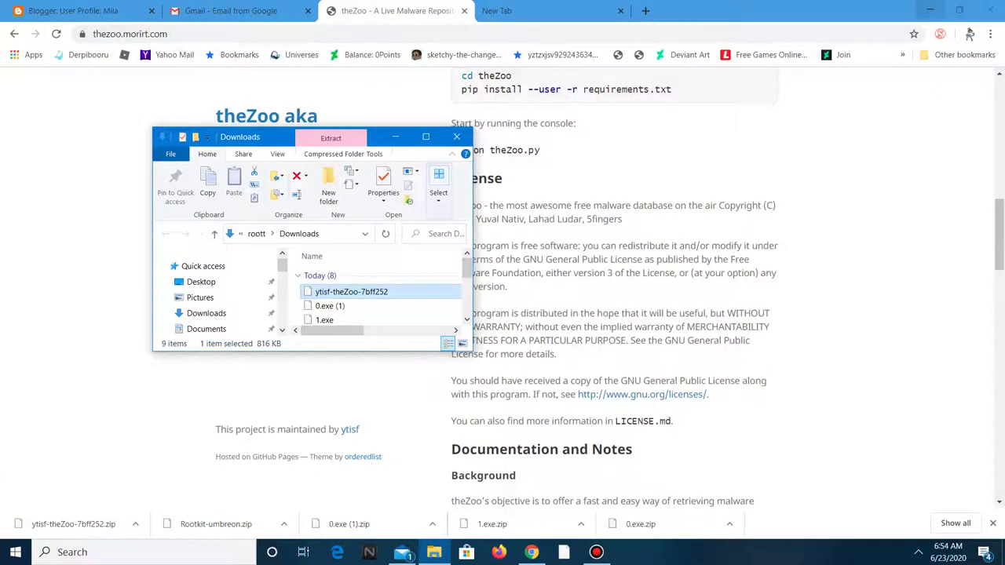
left_click(929, 10)
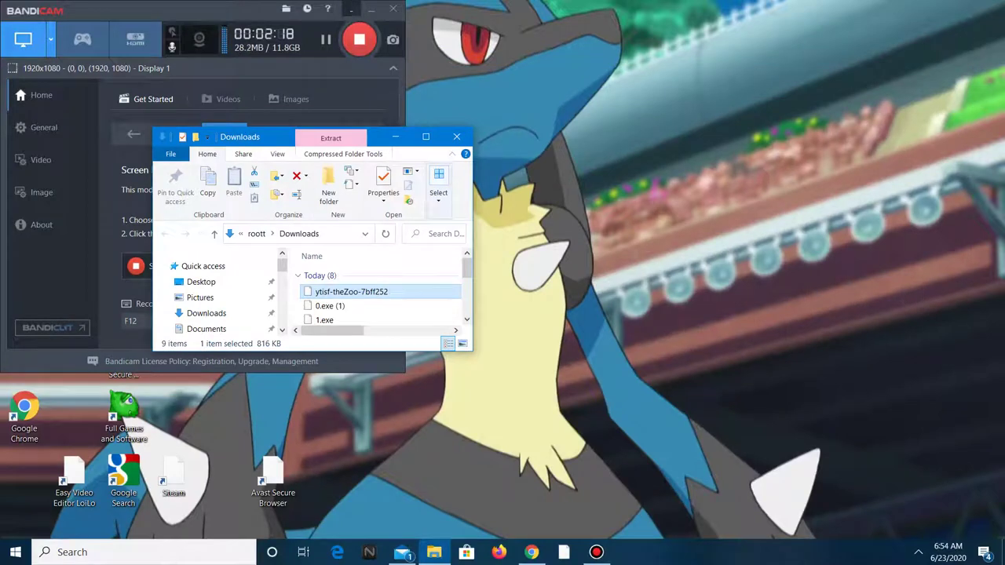
left_click(425, 137)
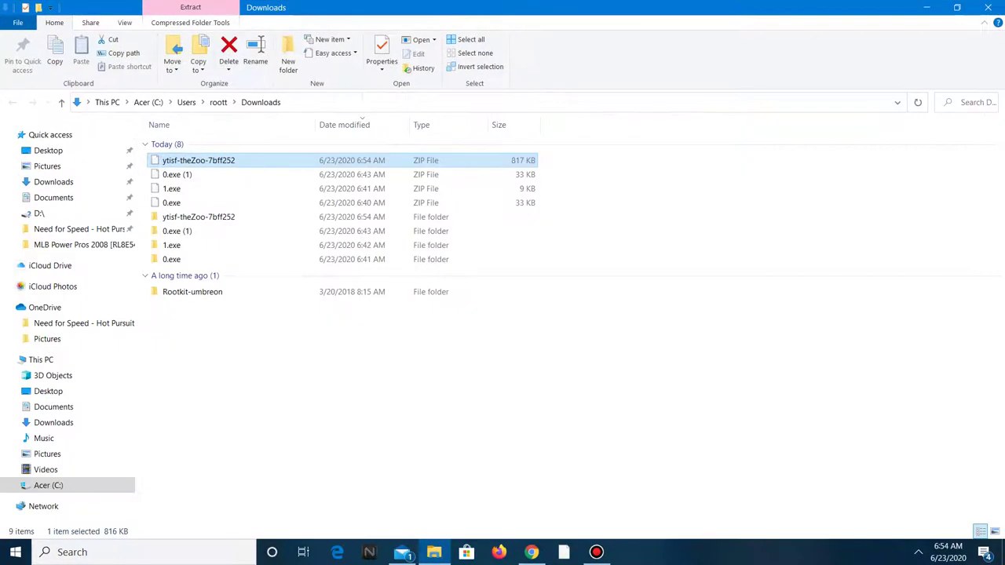
left_click(199, 217)
double_click(199, 217)
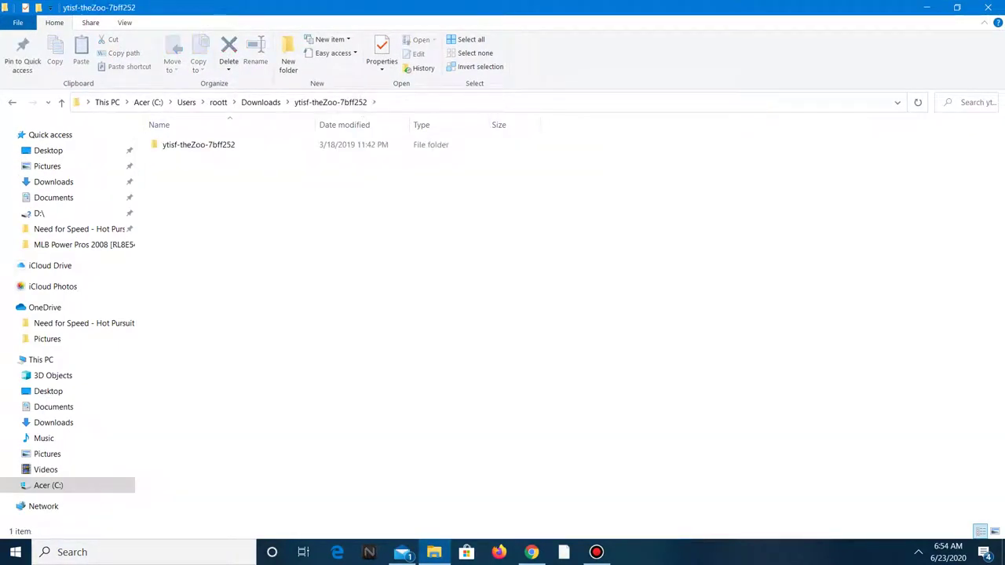
key("Down")
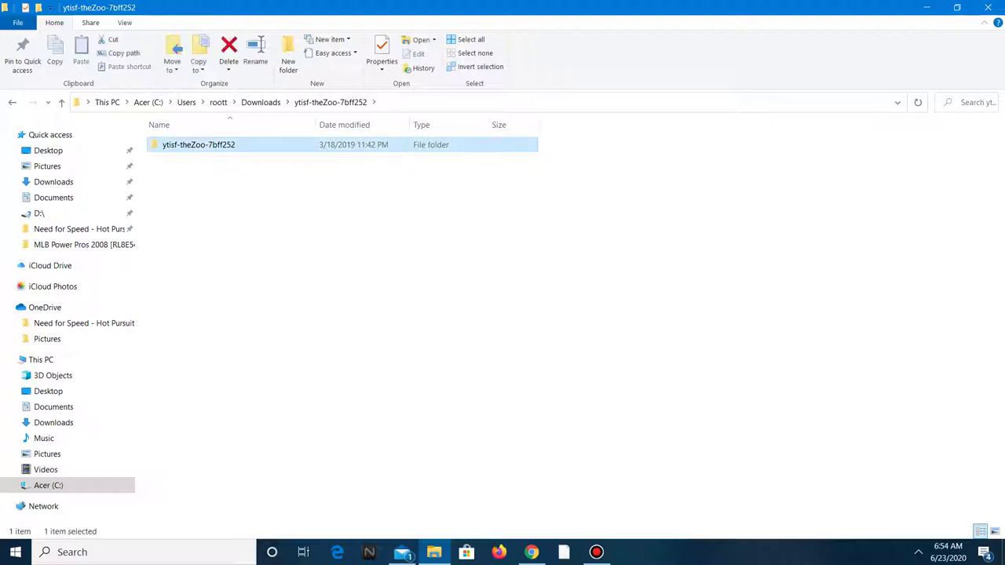
key("Return")
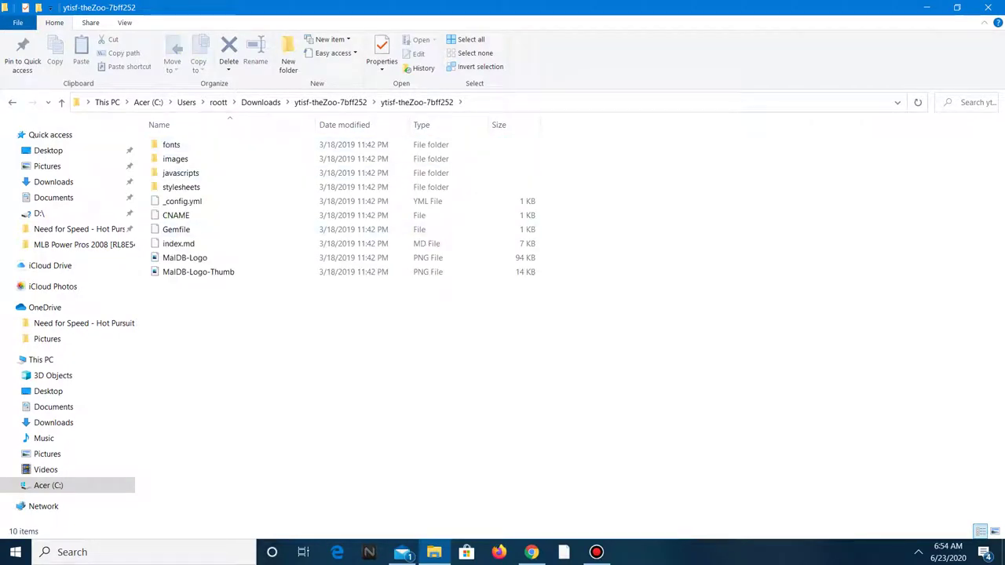
Shrink the folder window, return to the outer ytisf-theZoo-7bff252 folder, and hide Bandicam in the system tray.
left_click_drag(339, 7, 328, 45)
left_click(410, 45)
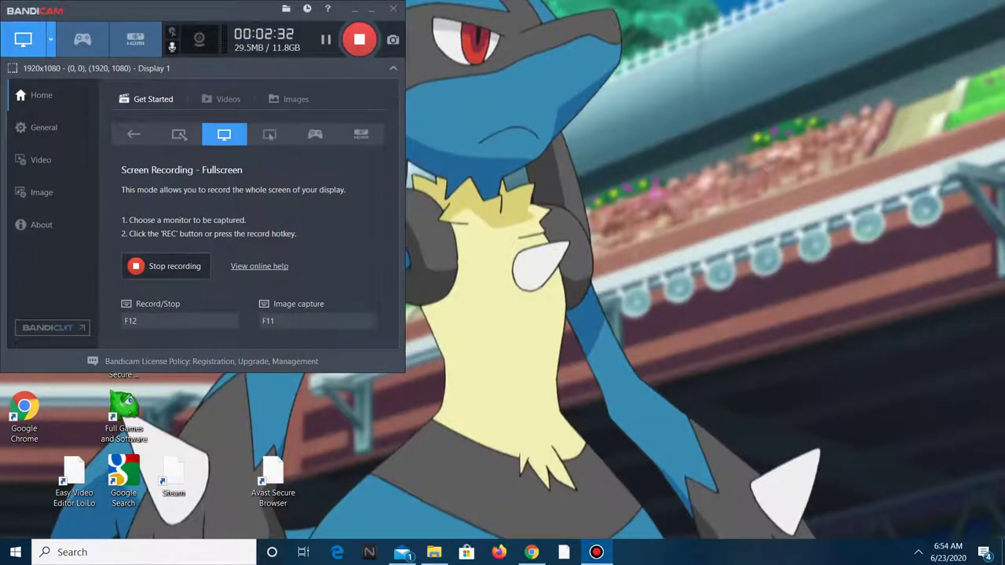
left_click(435, 552)
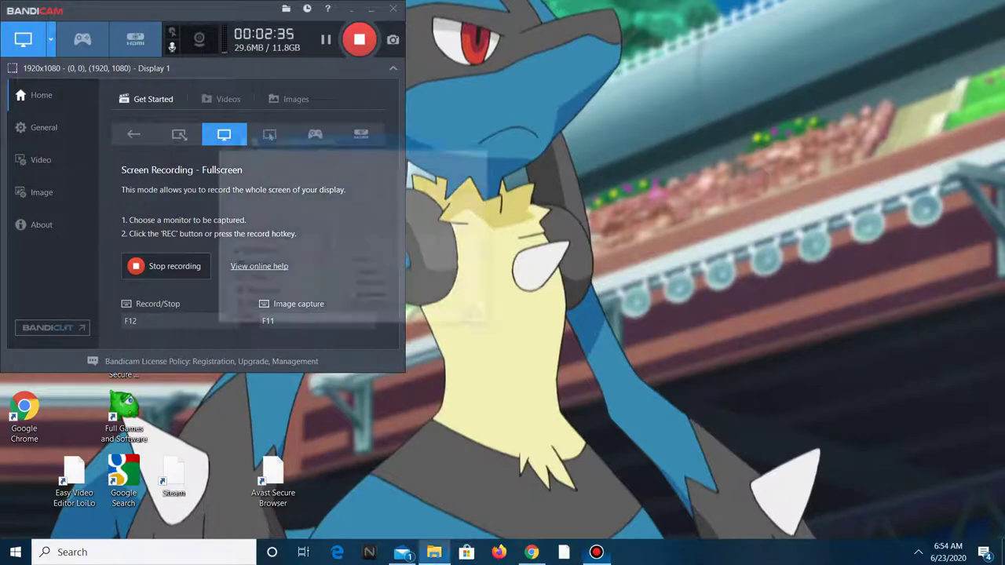
key("alt+Left")
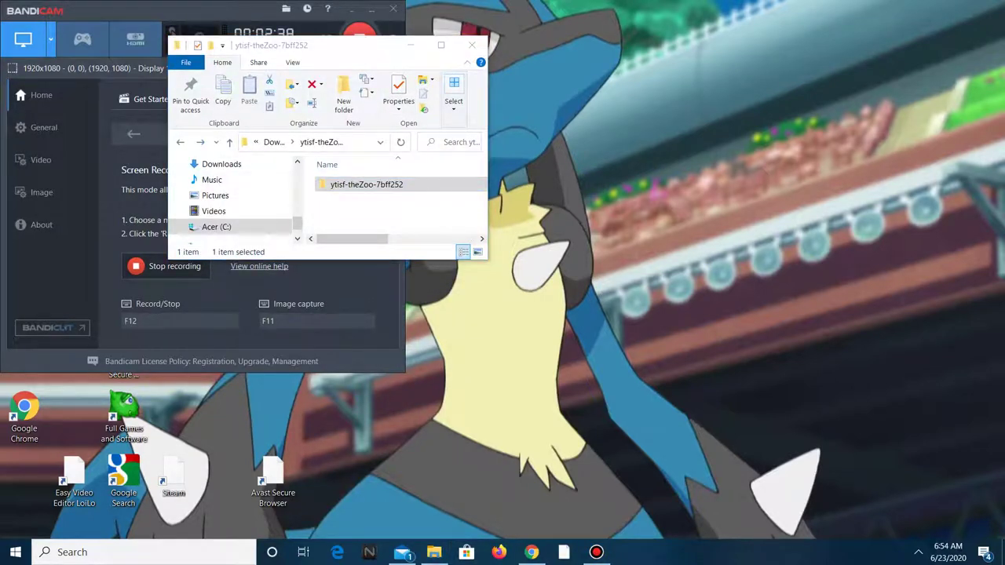
left_click(352, 9)
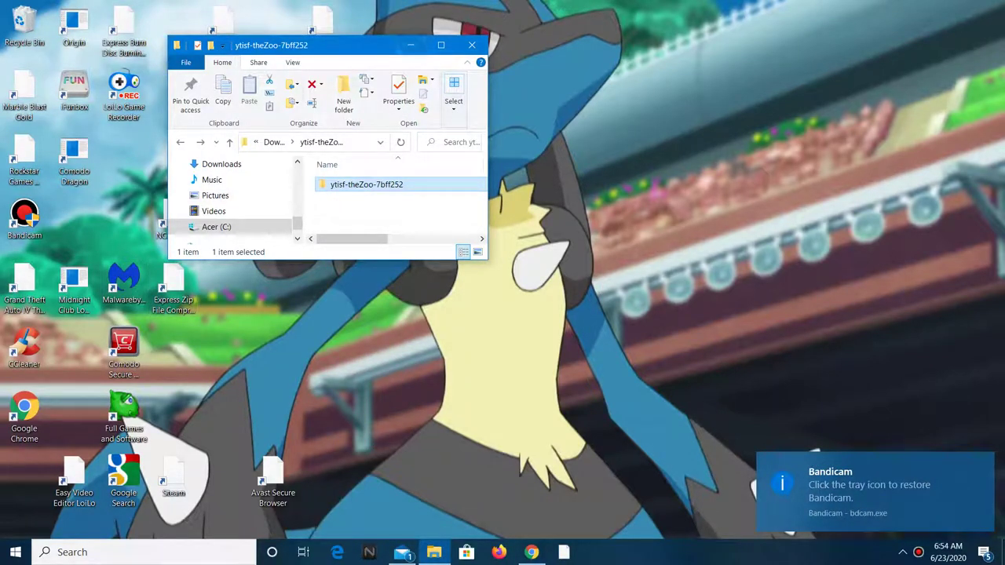
Launch Malwarebytes, run a threat scan of the computer, and dismiss the scan summary.
left_click(123, 287)
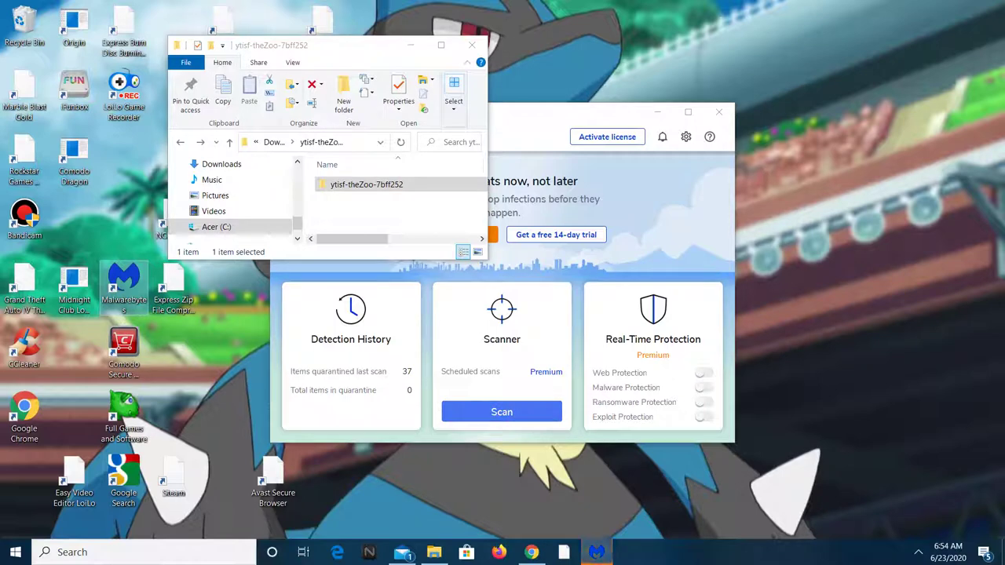
left_click(501, 411)
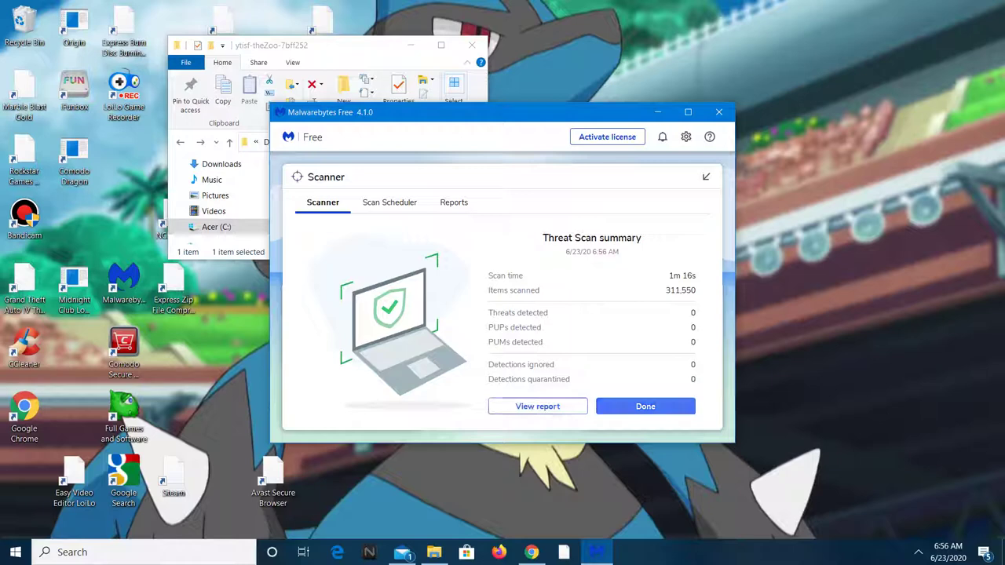
left_click(646, 406)
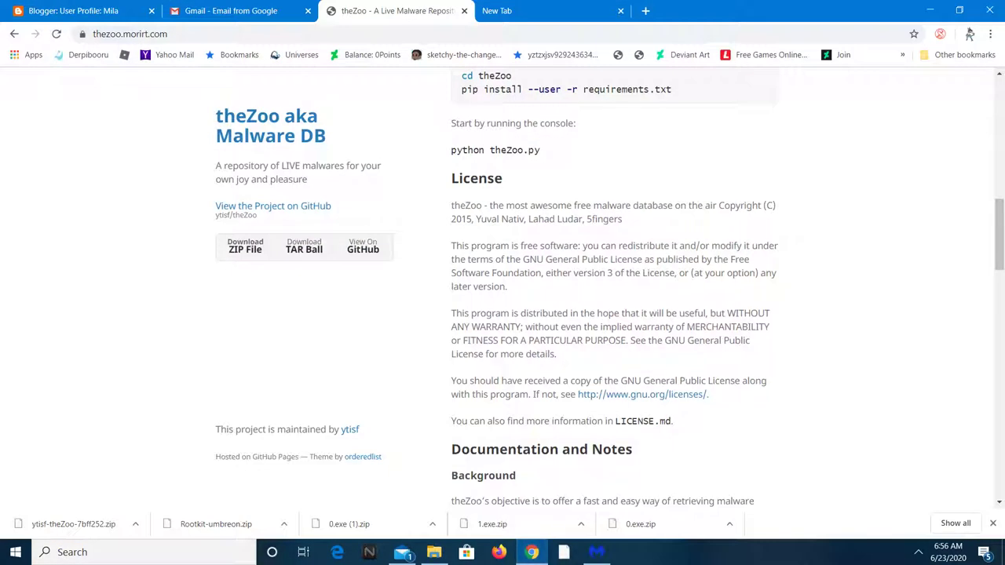
Return to the free malware sample sources list in the browser, open ANY.RUN, and accept its cookie notice.
left_click(14, 34)
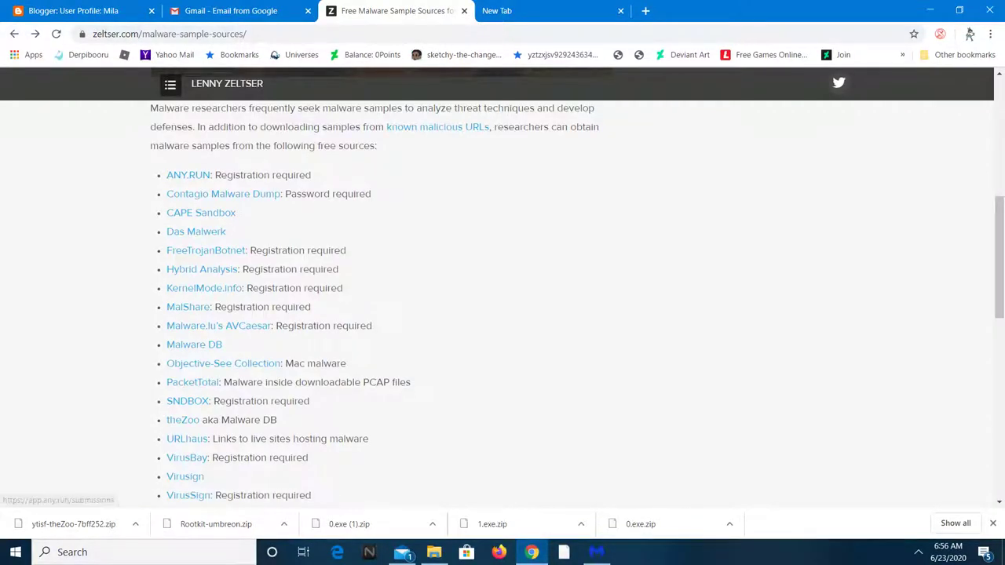
left_click(188, 175)
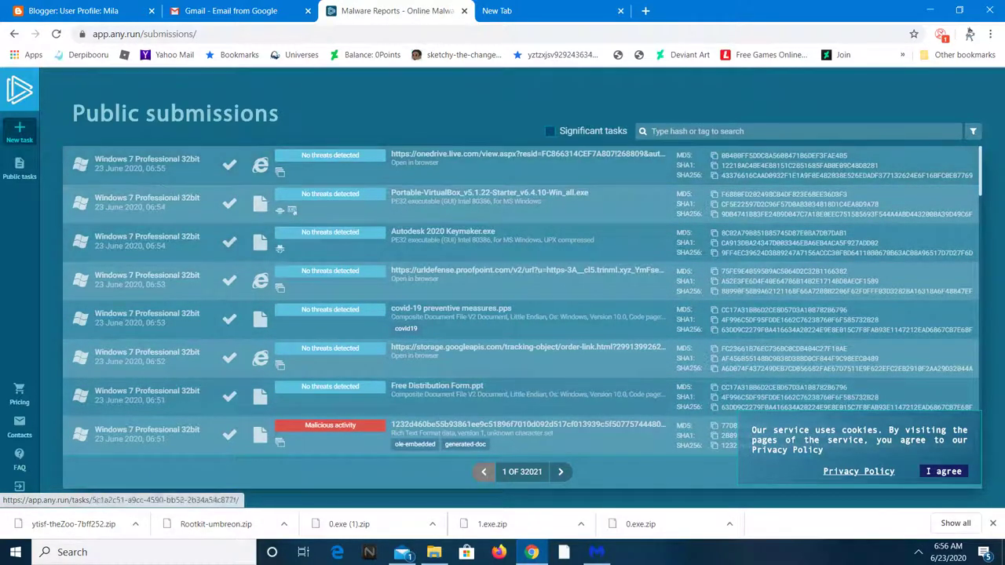
left_click(943, 471)
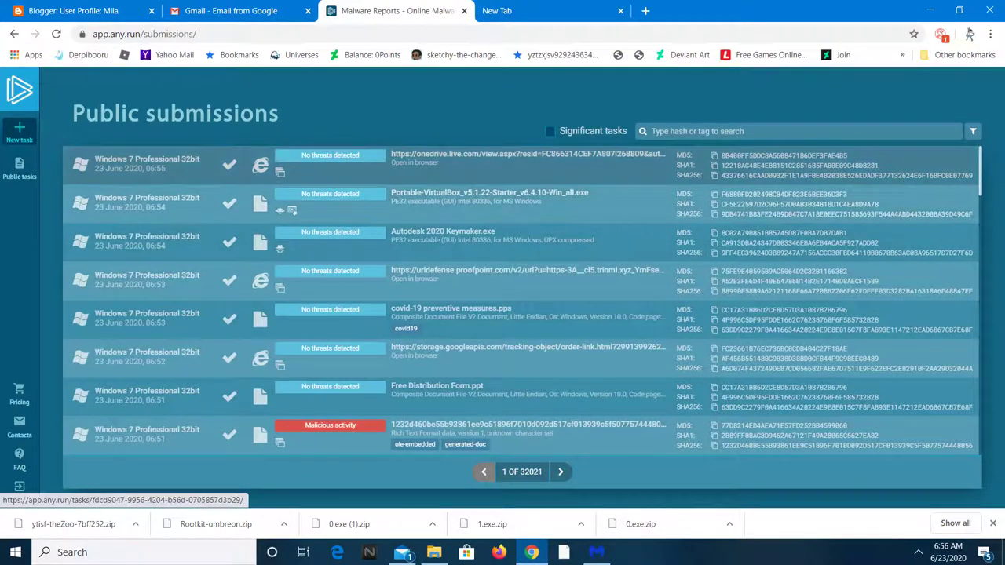
Return to the Google results for "malware folder samples" and look through the listed sites.
key("alt+Left")
key("alt+Left")
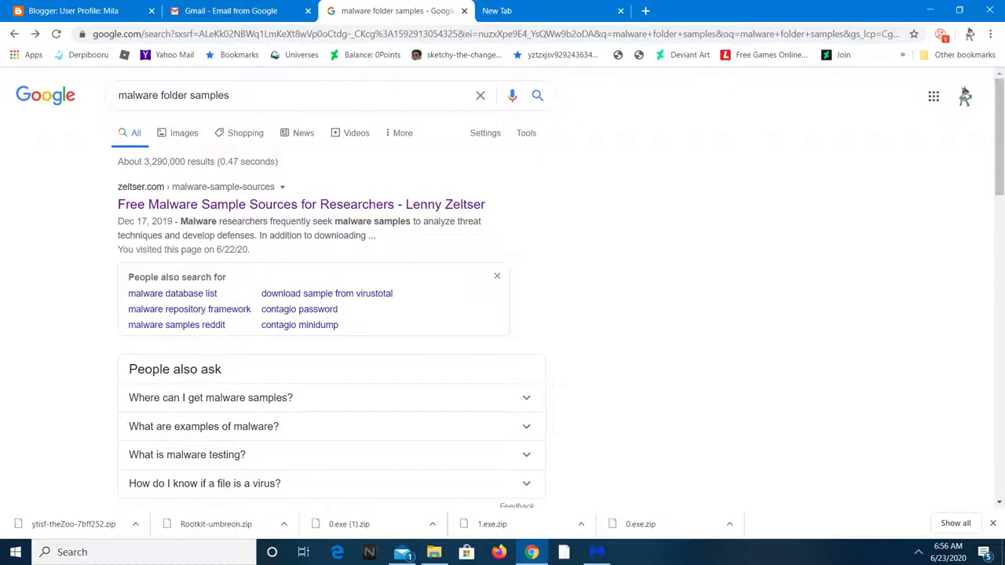
scroll(561, 306, "down", 7)
scroll(561, 305, "up", 2)
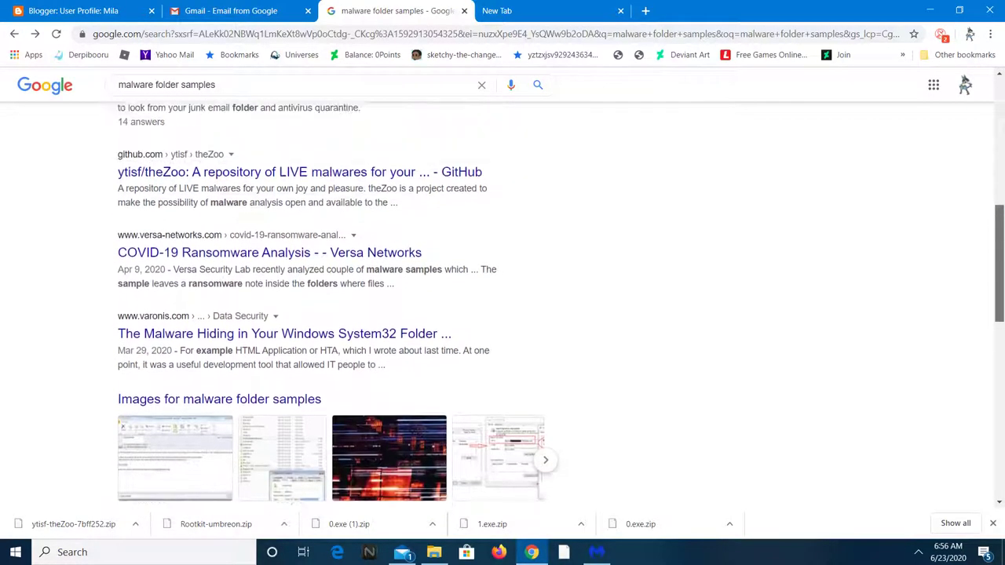
scroll(562, 305, "up", 5)
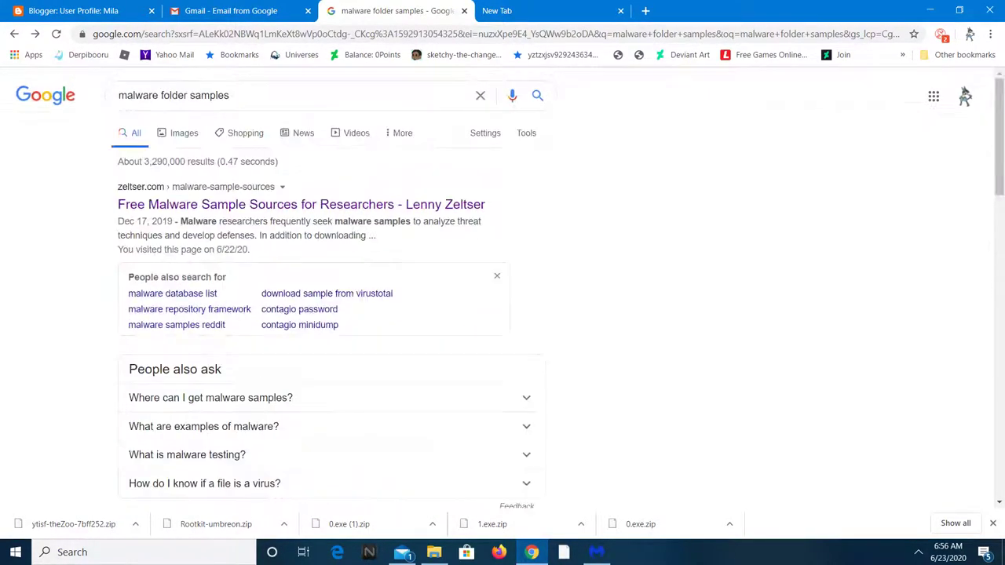
Search Google for "ransomware samples" and open the fabrimagic72/malware-samples repository on GitHub.
left_click_drag(230, 96, 63, 95)
key("BackSpace")
type("ran")
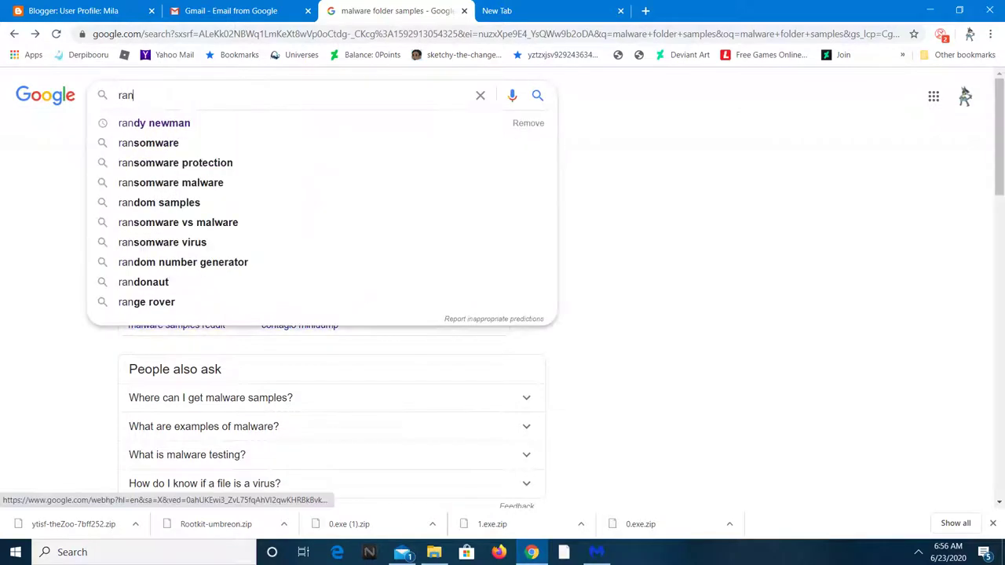
type("someware")
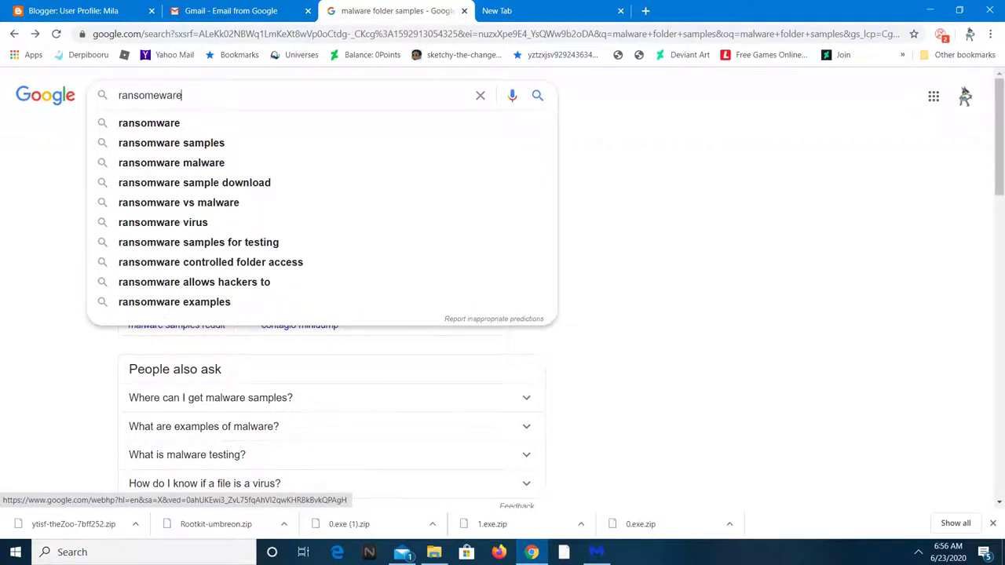
left_click(172, 122)
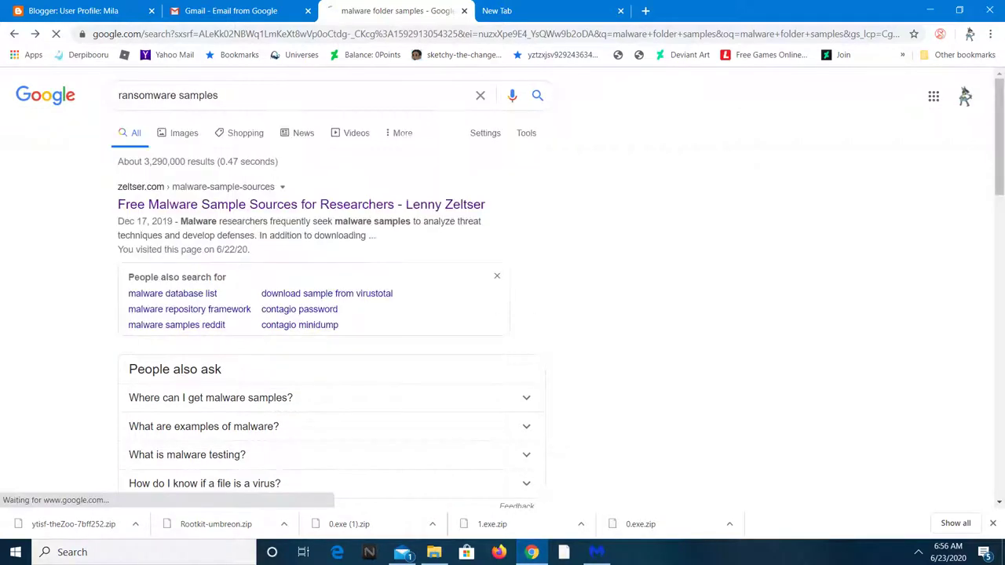
left_click(288, 204)
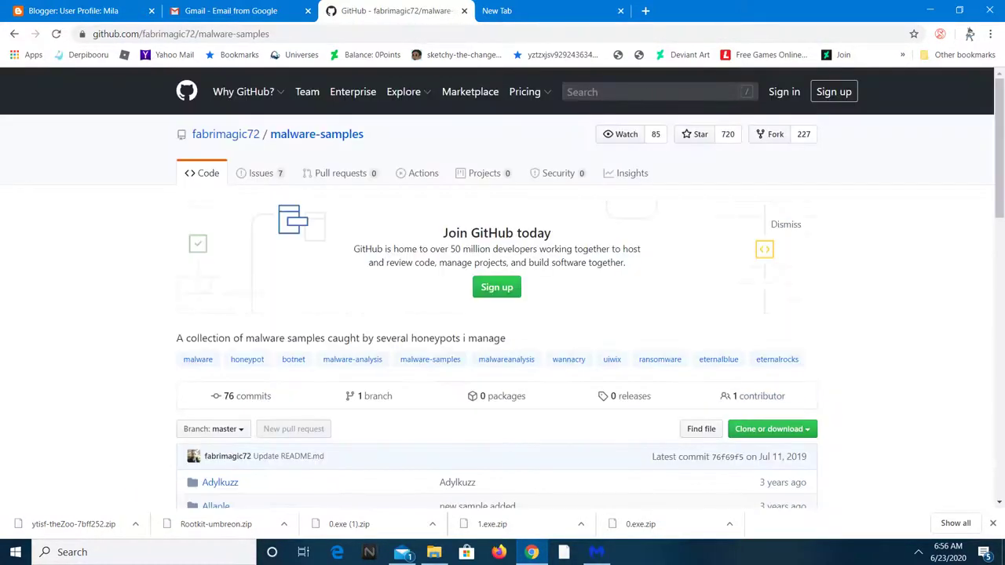
Download the malware-samples repository as a ZIP and save it as malware-samples-master in the Downloads folder.
left_click(772, 429)
scroll(759, 236, "down", 5)
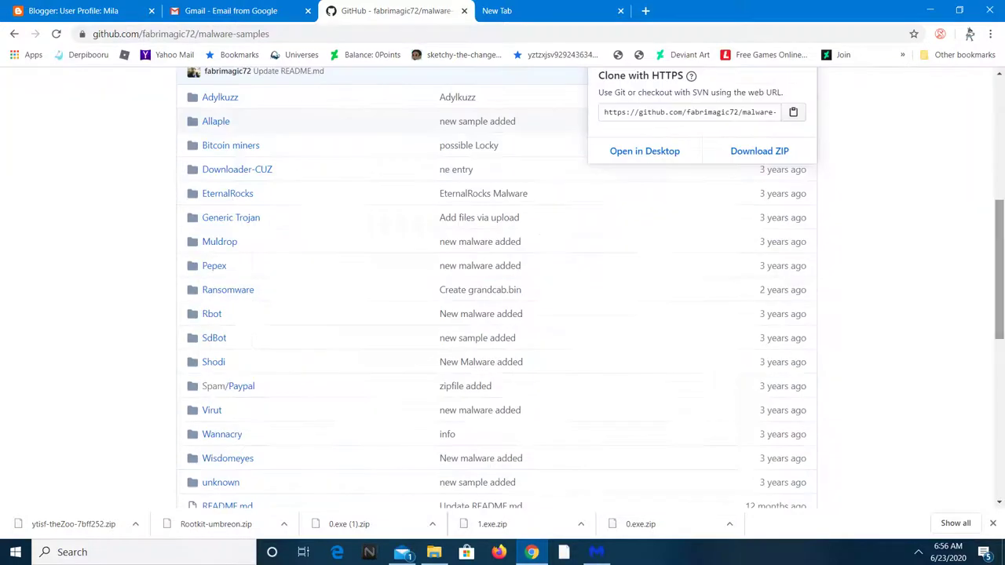
scroll(758, 236, "up", 1)
left_click(758, 206)
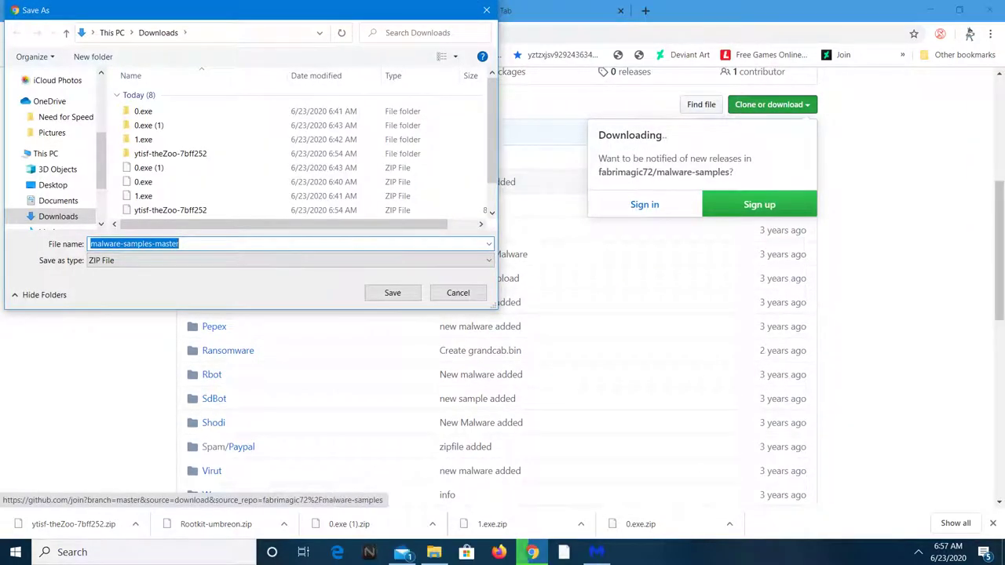
left_click(393, 293)
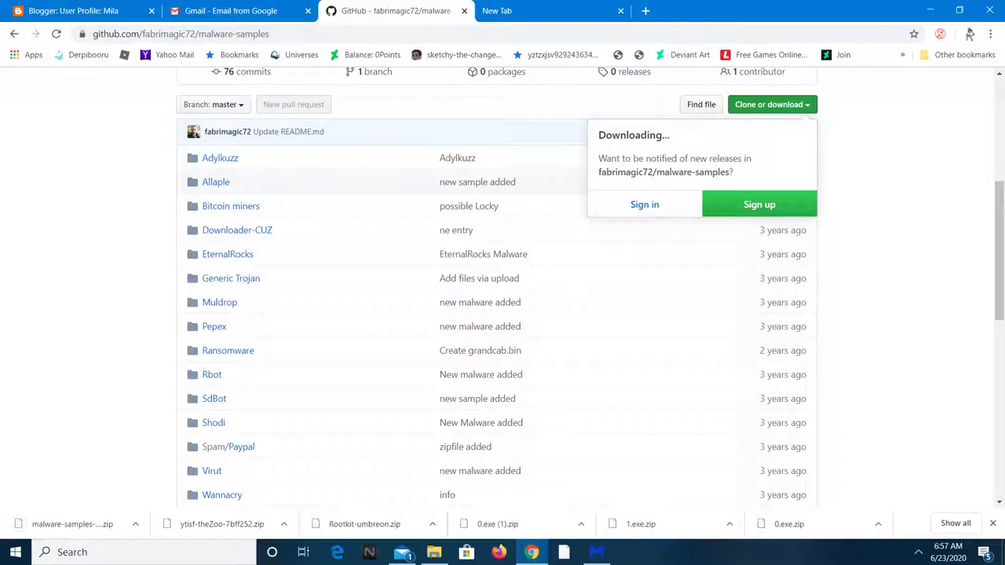
Show the downloaded malware-samples-master archive in its folder and extract it to a malware-samples-master folder.
left_click(136, 524)
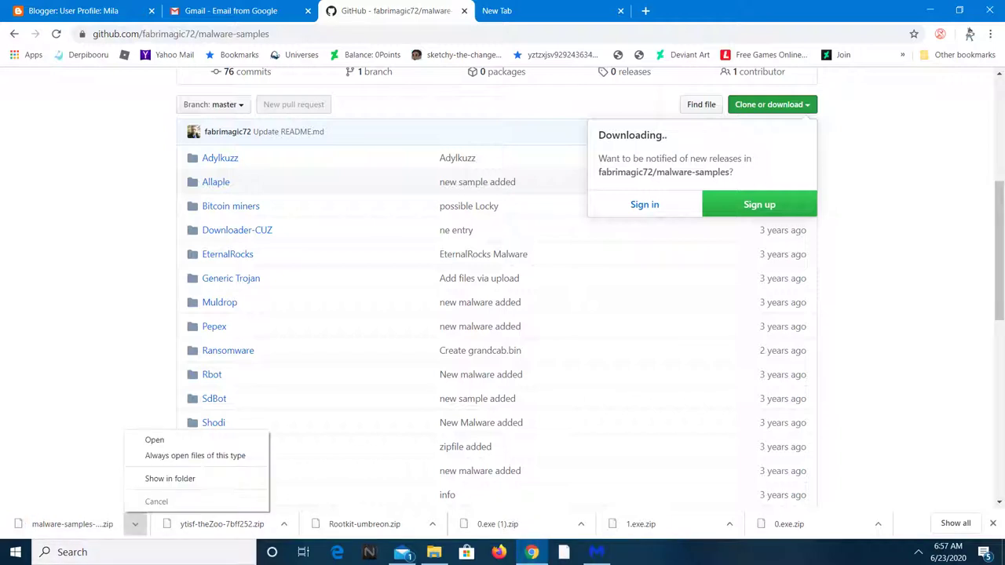
left_click(157, 479)
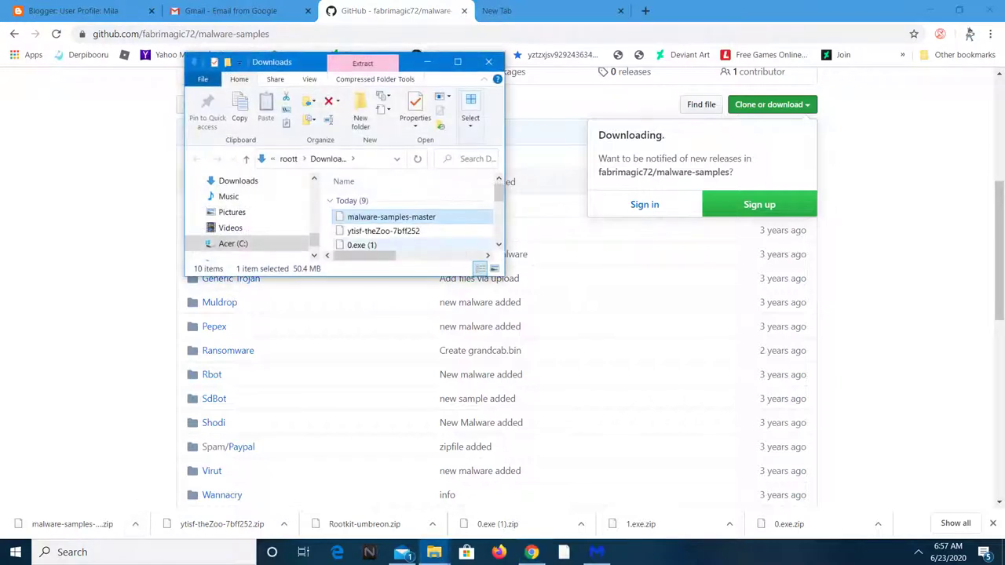
right_click(403, 218)
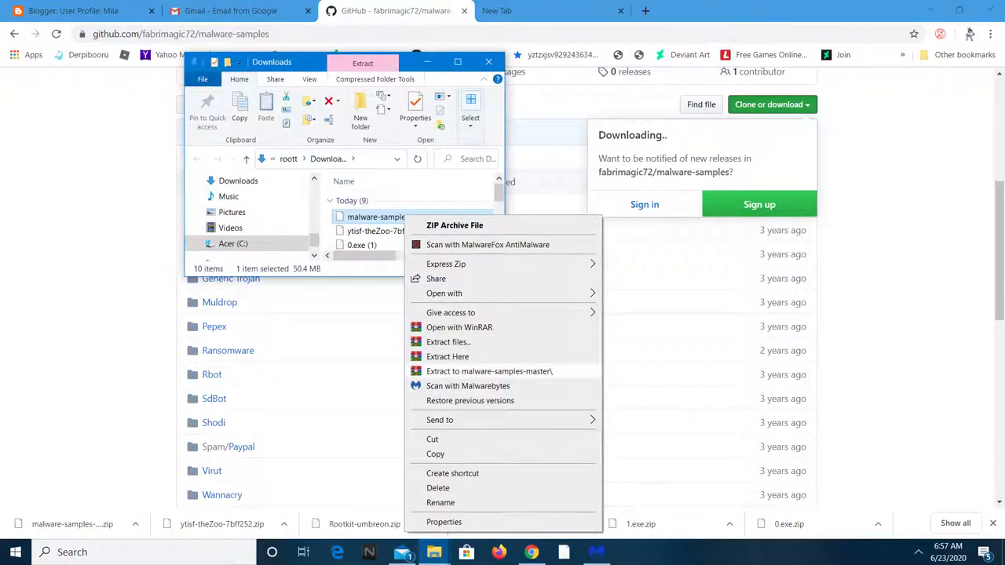
left_click(448, 357)
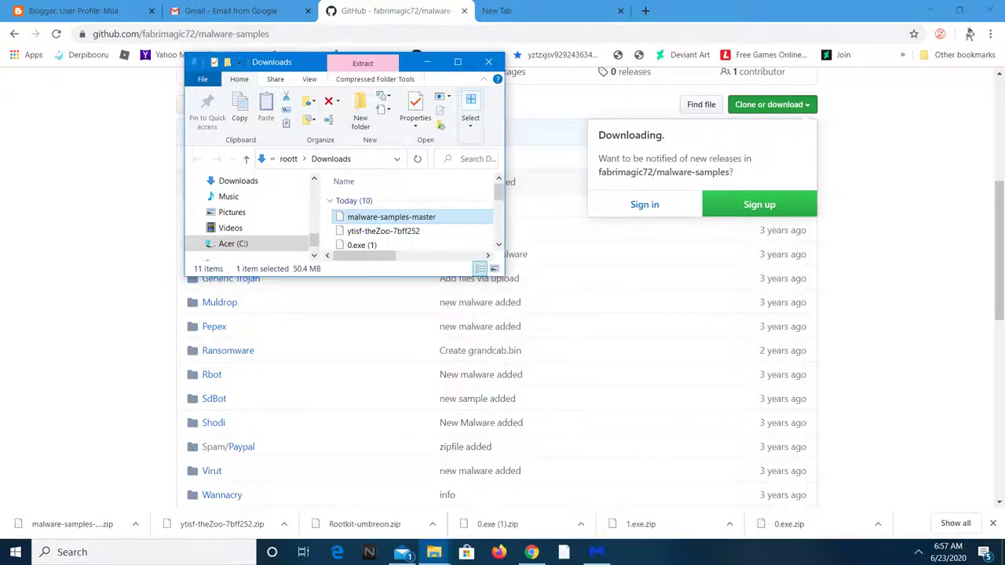
Maximize the Downloads window and open the extracted malware-samples-master folder down to its nested subfolder.
left_click(457, 61)
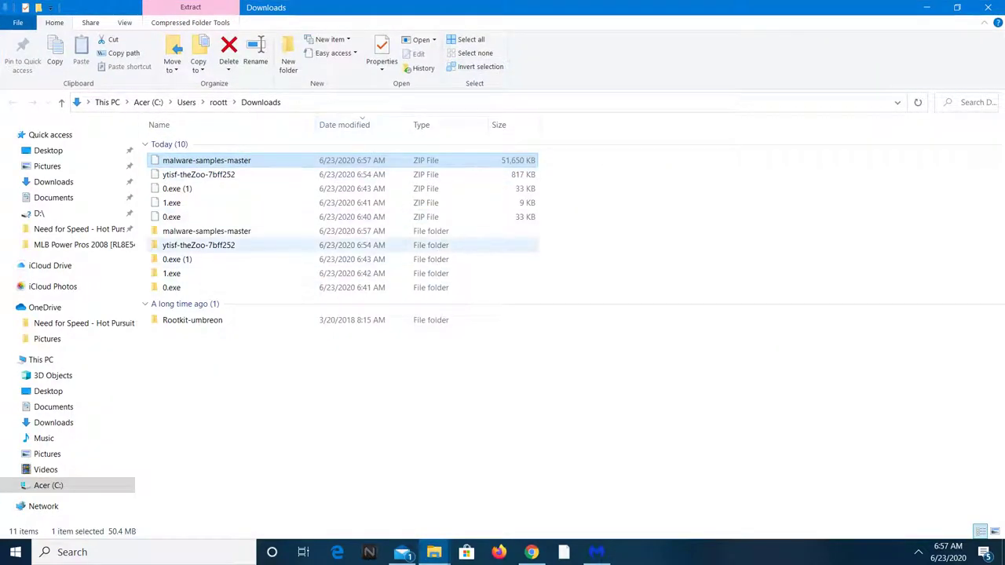
double_click(206, 231)
double_click(193, 144)
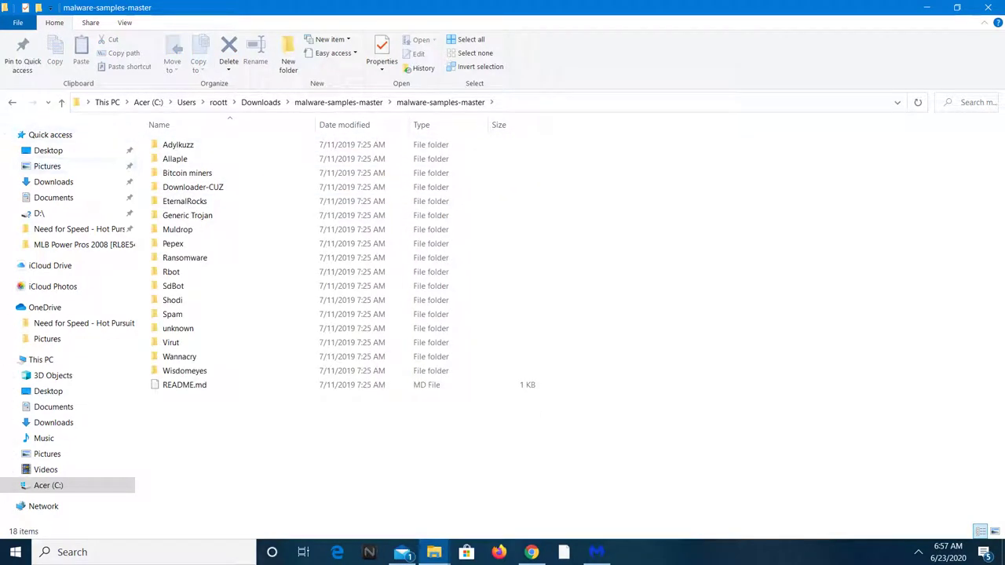
Go back to the outer malware-samples-master folder and scan the nested malware-samples-master folder with Malwarebytes.
key("alt+Left")
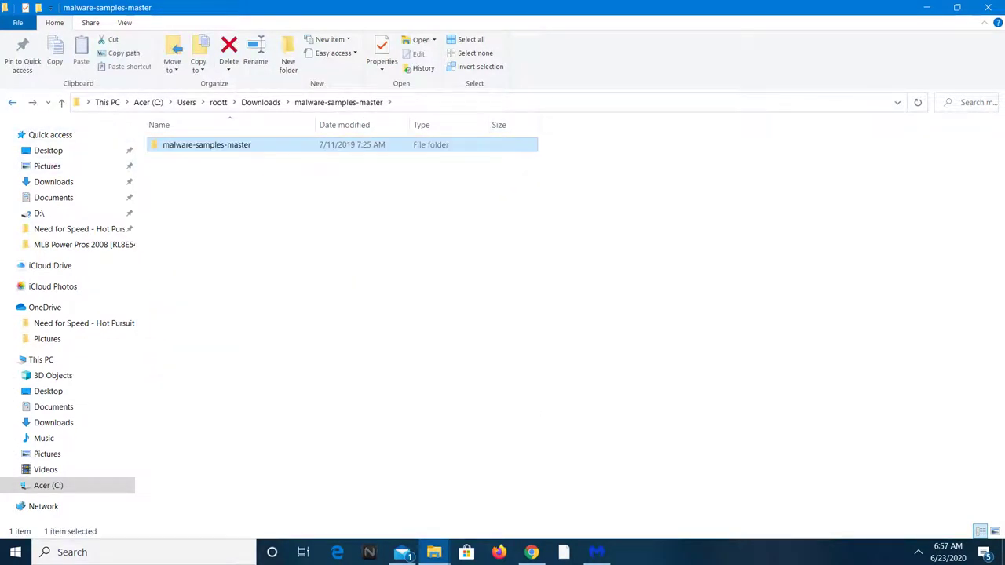
right_click(233, 145)
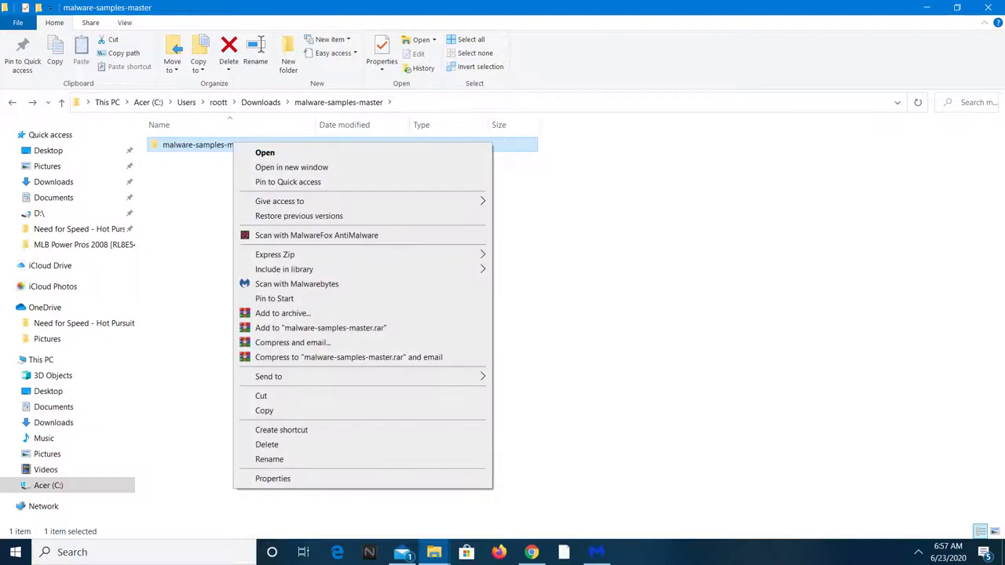
left_click(297, 284)
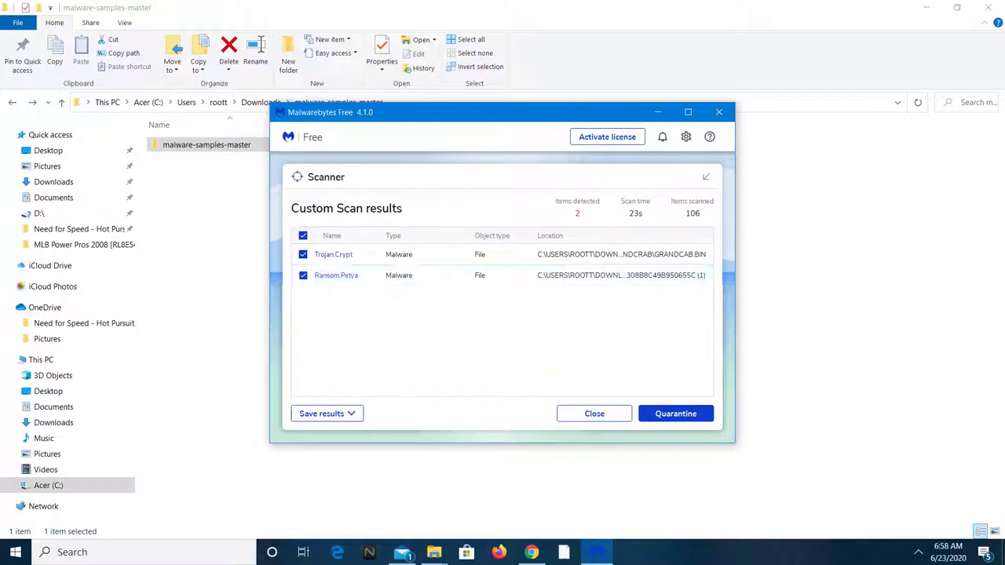
Inspect the files in the Generic Trojan subfolder of malware-samples-master, go back one level, and return to the Malwarebytes scan results.
left_click(239, 148)
double_click(240, 147)
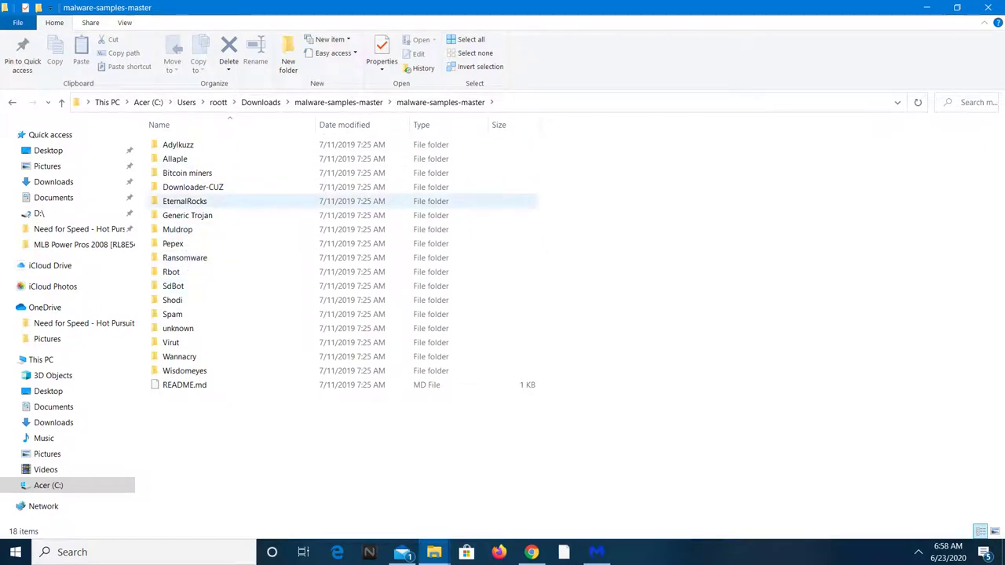
left_click(187, 215)
double_click(187, 215)
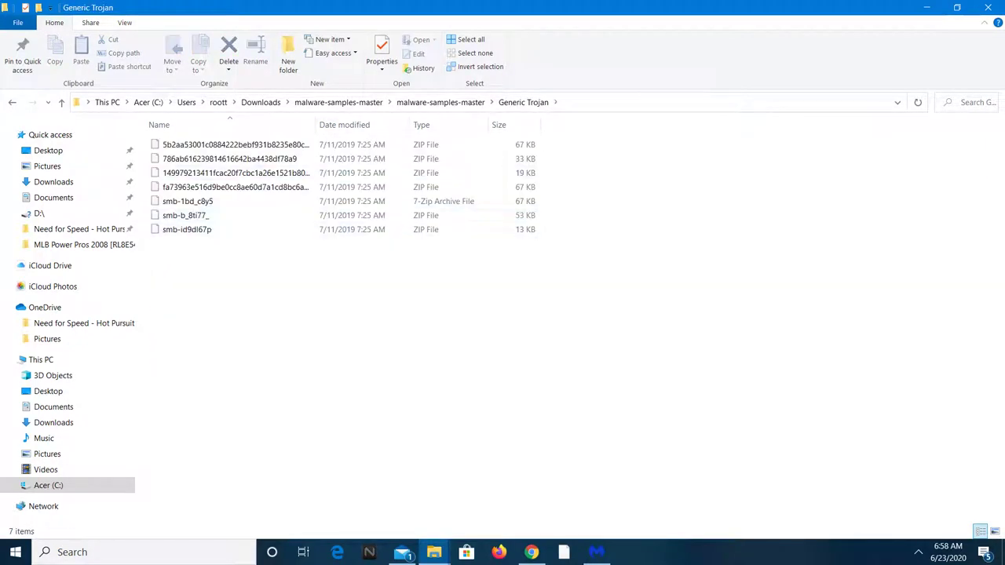
key("alt+Left")
key("alt+Tab")
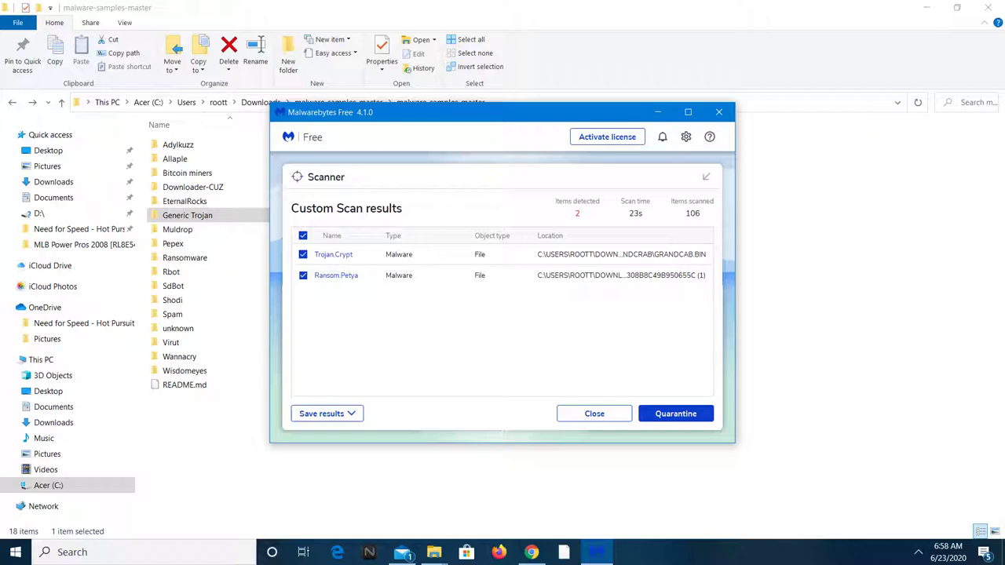
left_click(532, 552)
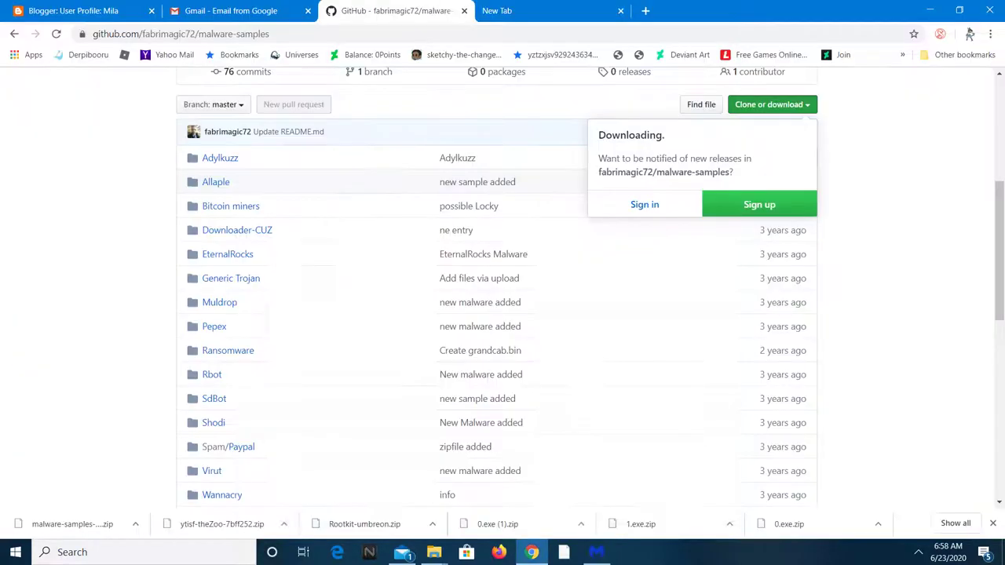
left_click(516, 11)
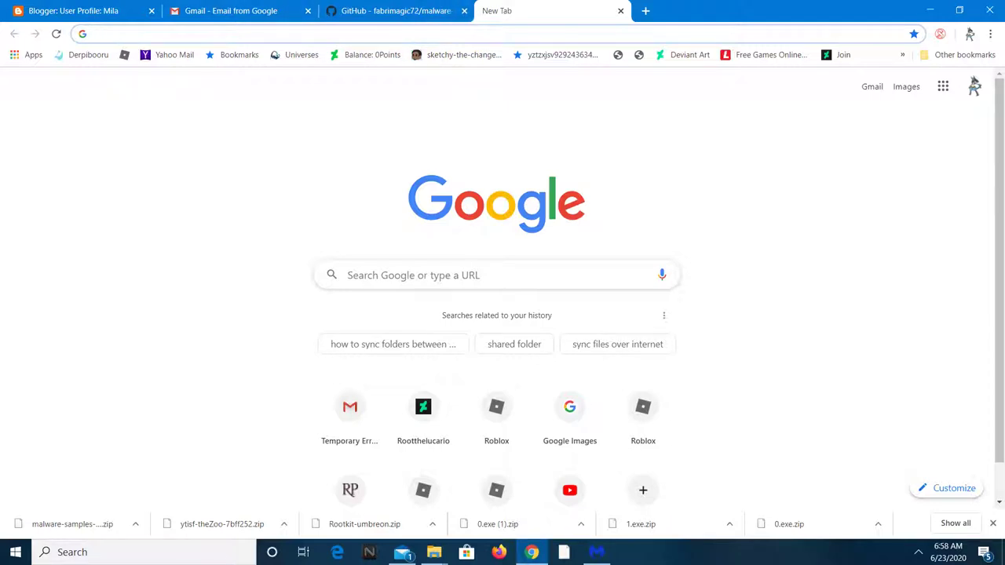
left_click(930, 10)
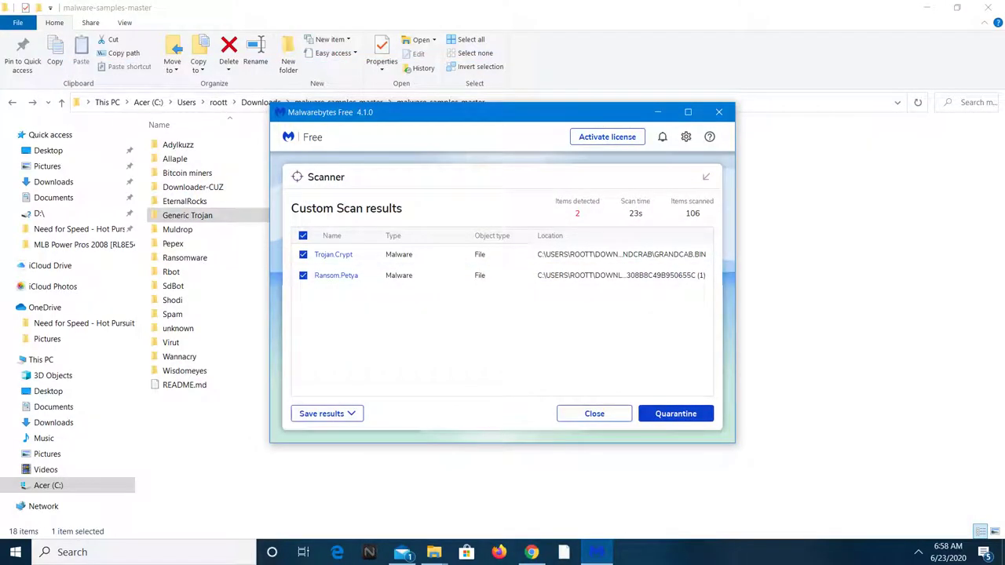
Close the custom scan results without quarantining the detected items and minimize Malwarebytes.
left_click(593, 413)
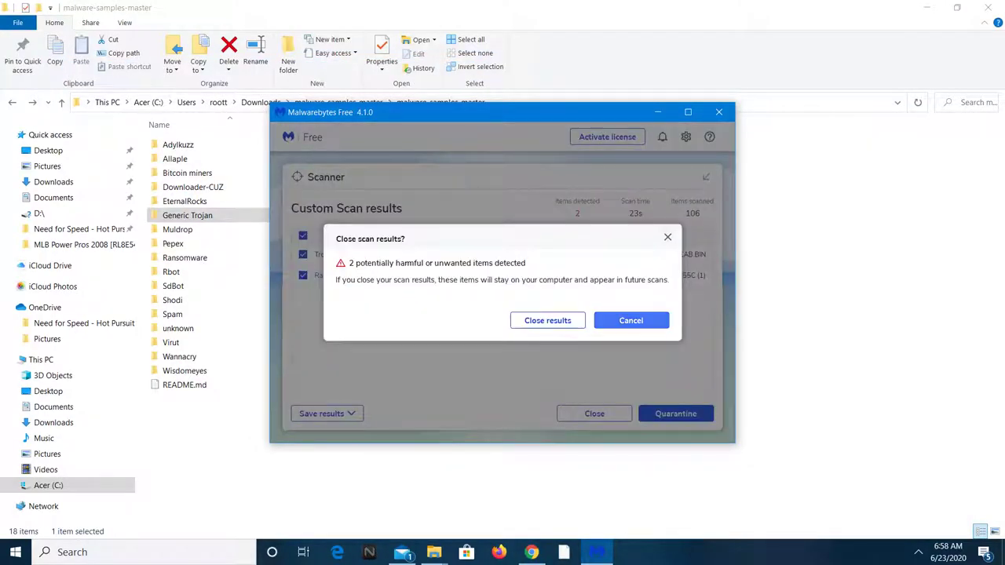
key("Escape")
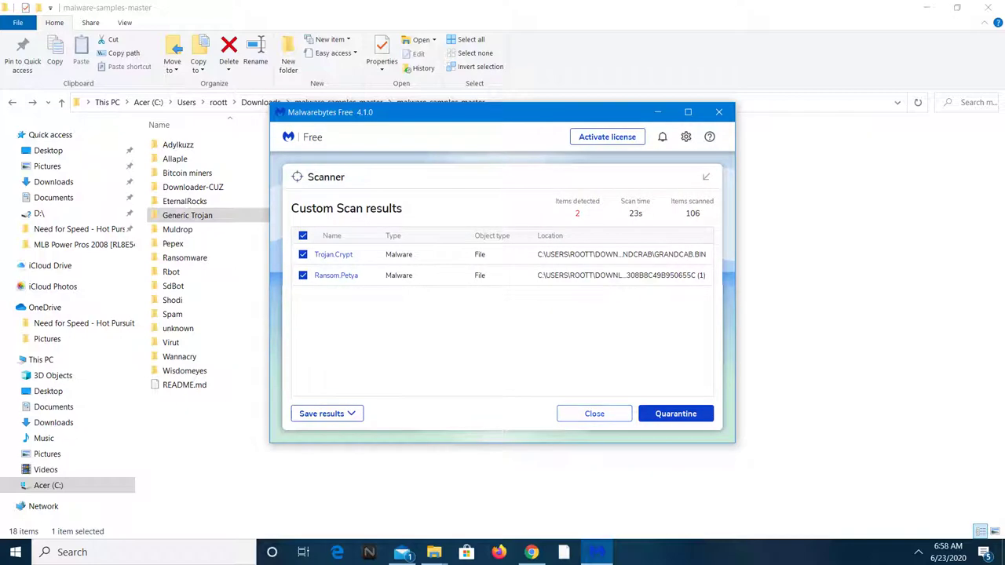
left_click(594, 413)
left_click(547, 321)
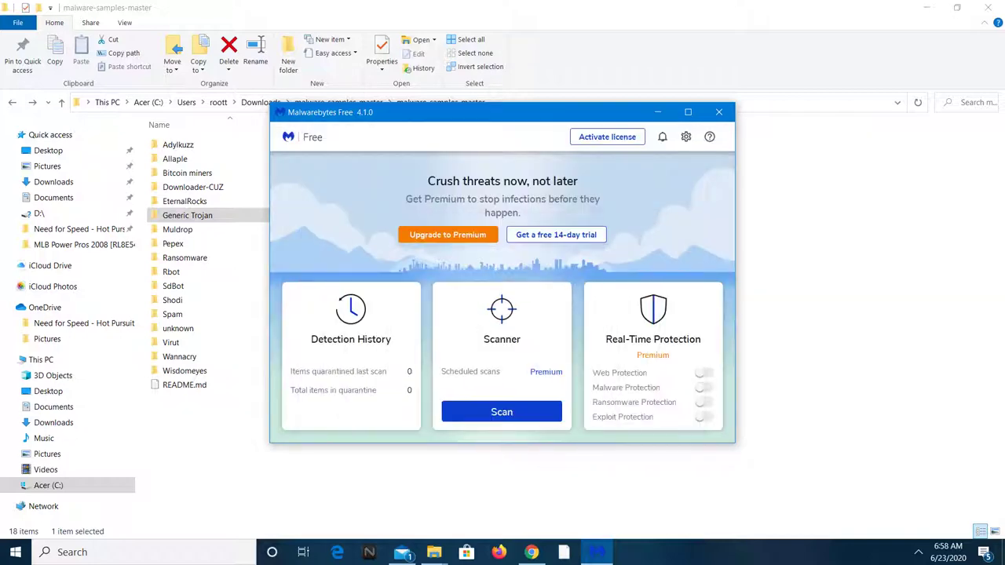
left_click(658, 112)
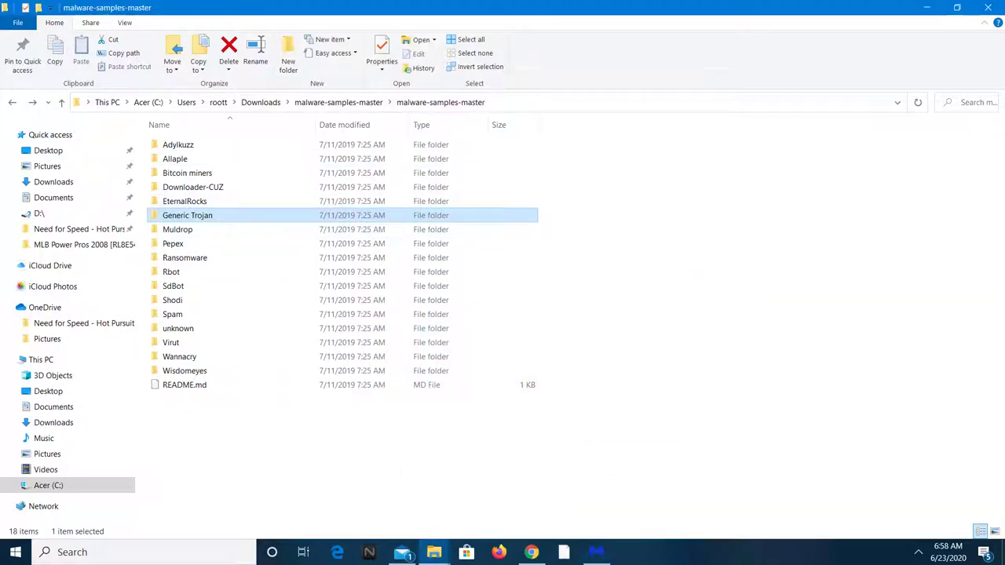
Go back to the outer malware-samples-master folder and scan the nested folder with MalwareFox AntiMalware.
key("alt+Left")
right_click(249, 143)
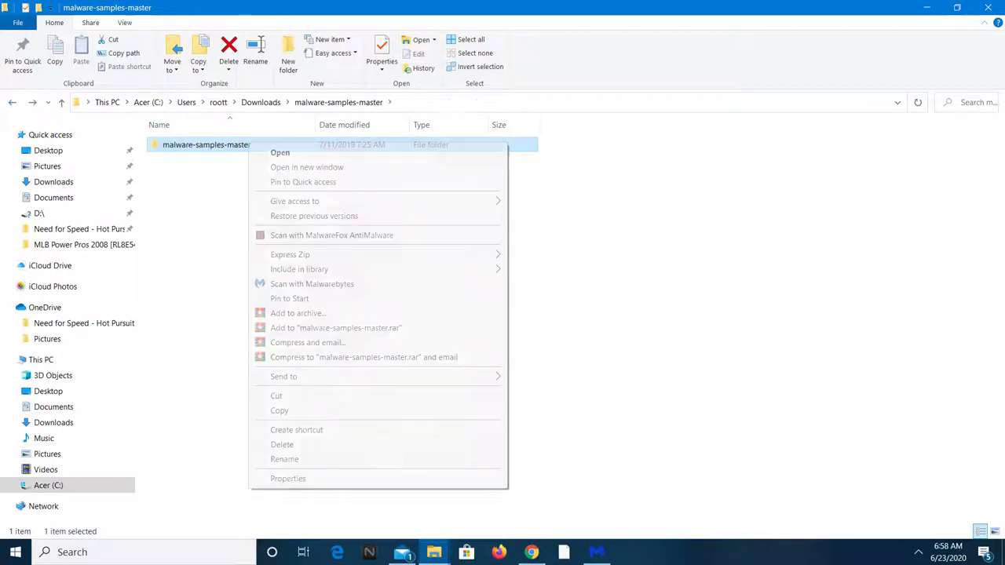
left_click(332, 235)
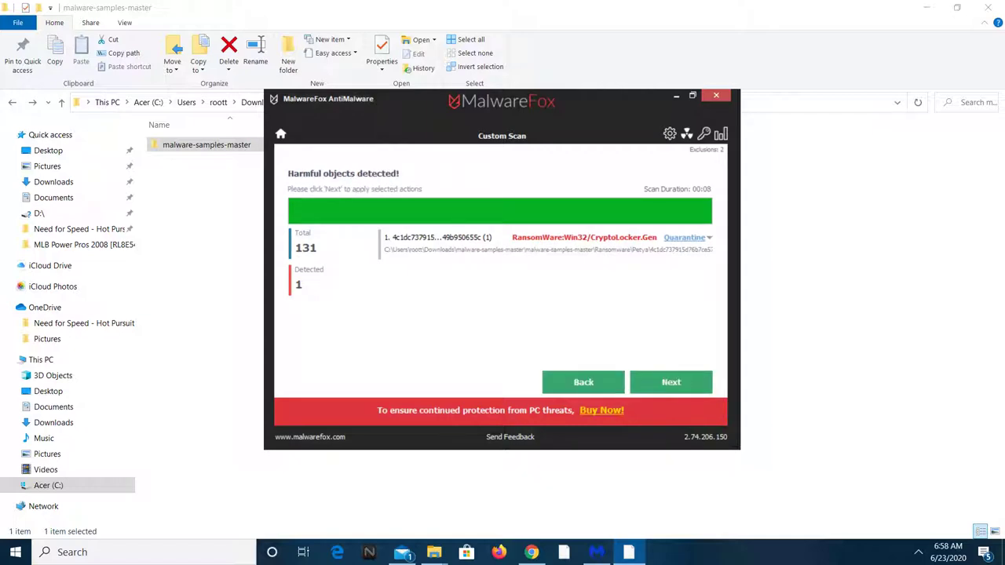
Return to the Downloads folder and scan the outer malware-samples-master folder with Malwarebytes.
key("alt+Tab")
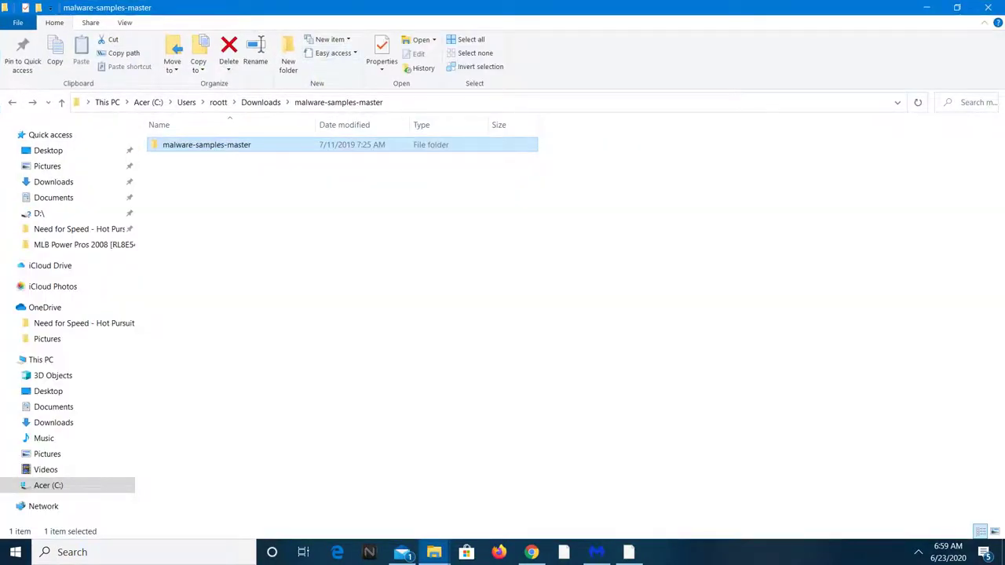
key("alt+Up")
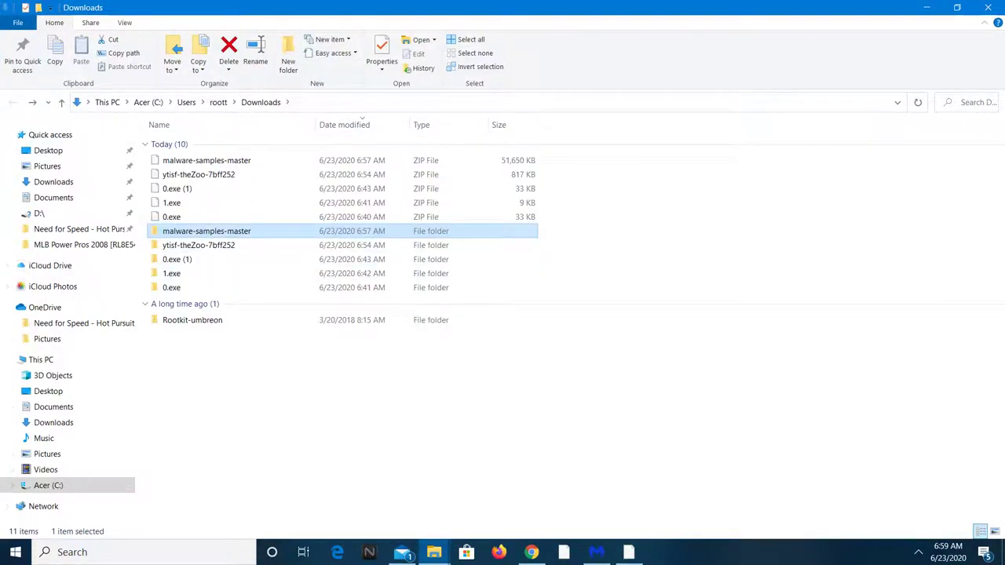
right_click(225, 231)
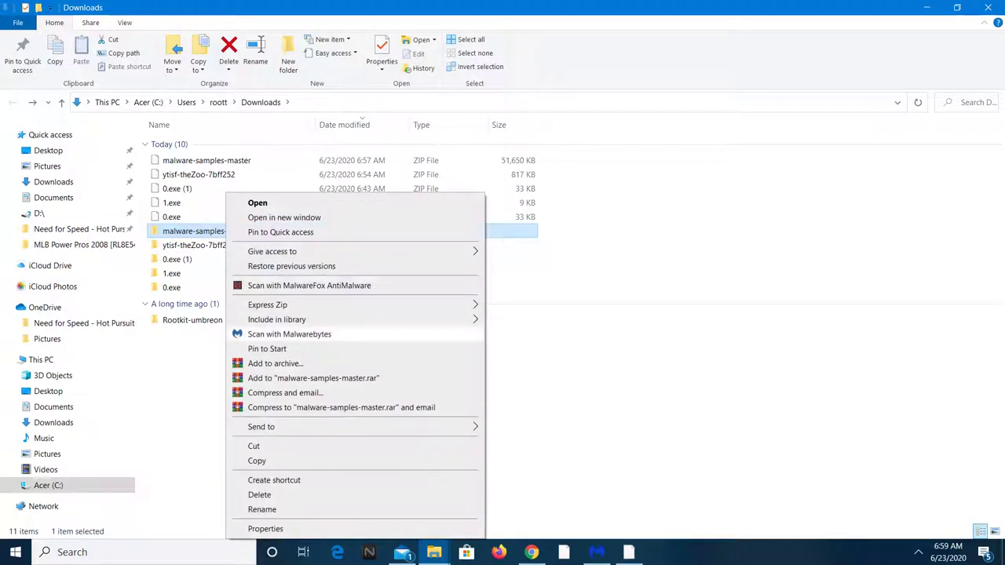
left_click(289, 335)
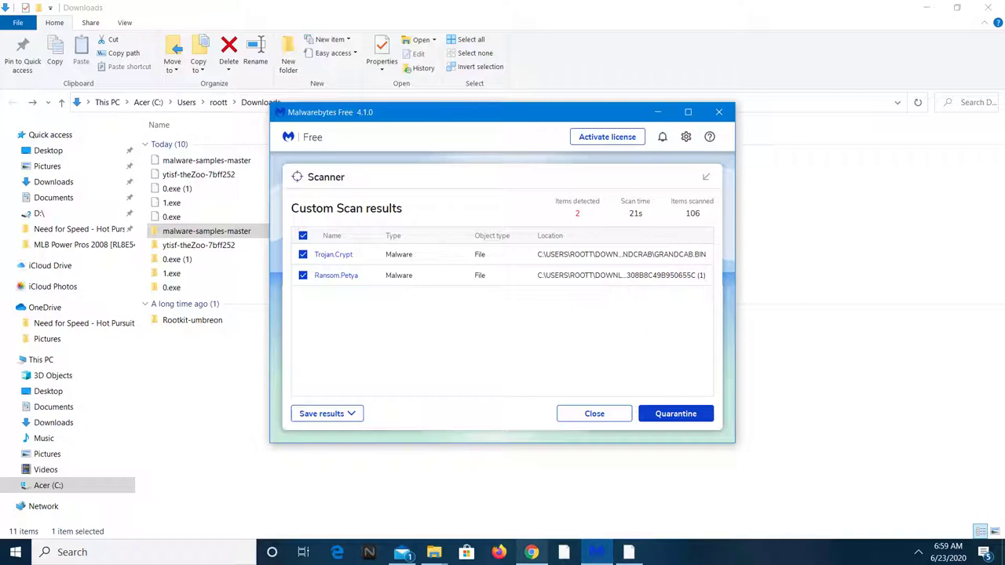
Switch to Chrome and open adwcleaner.com in a new tab.
left_click(532, 552)
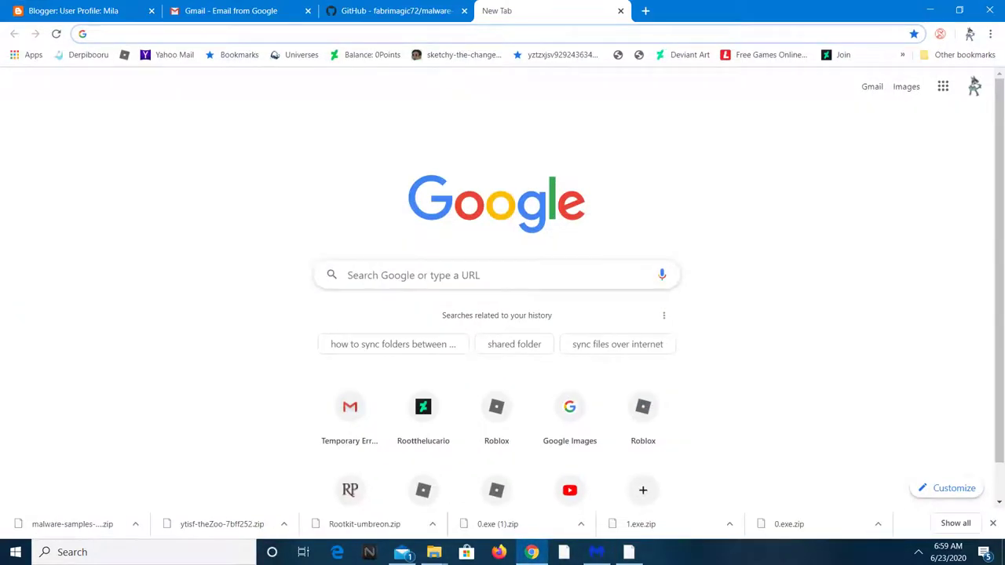
left_click(646, 11)
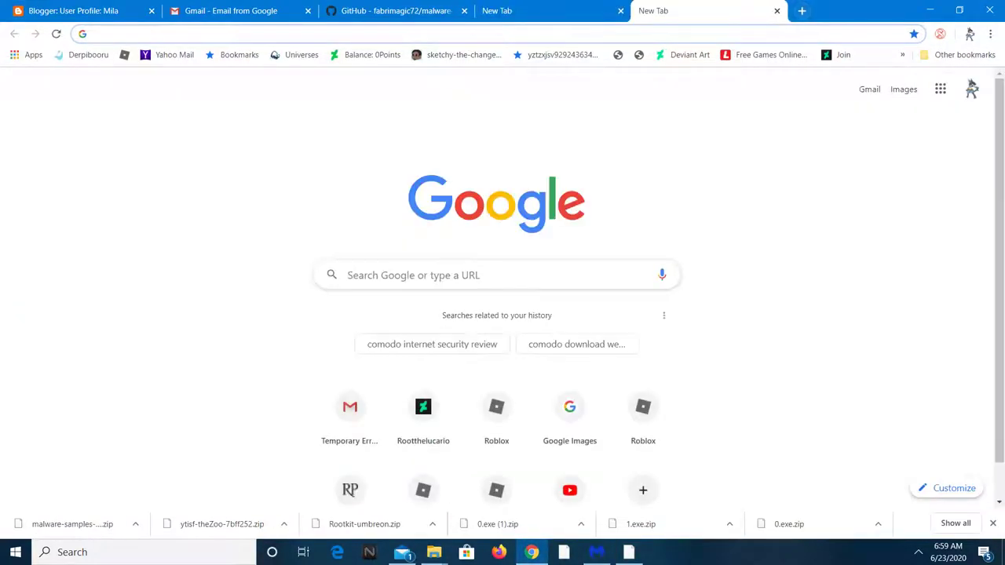
type("adw")
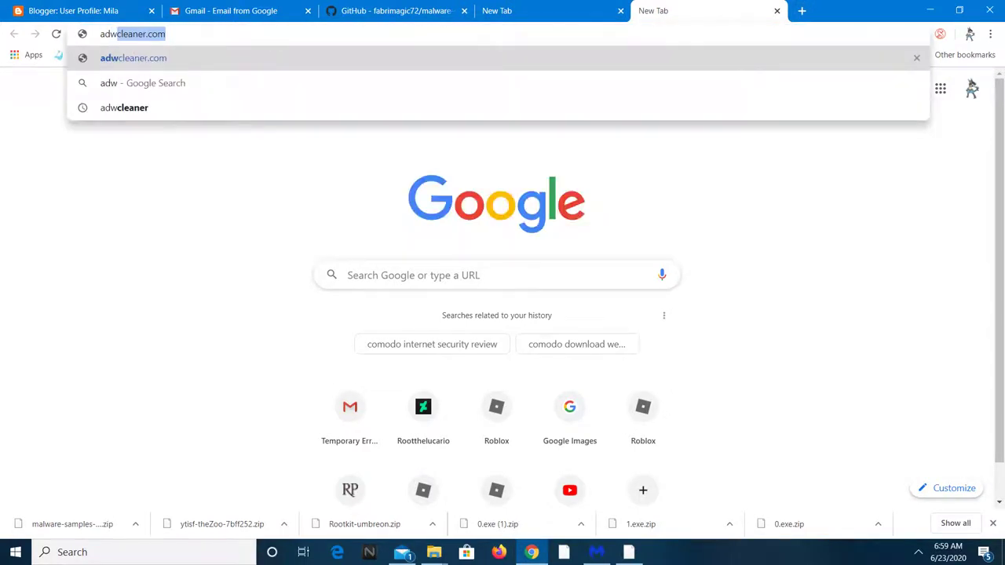
key("Return")
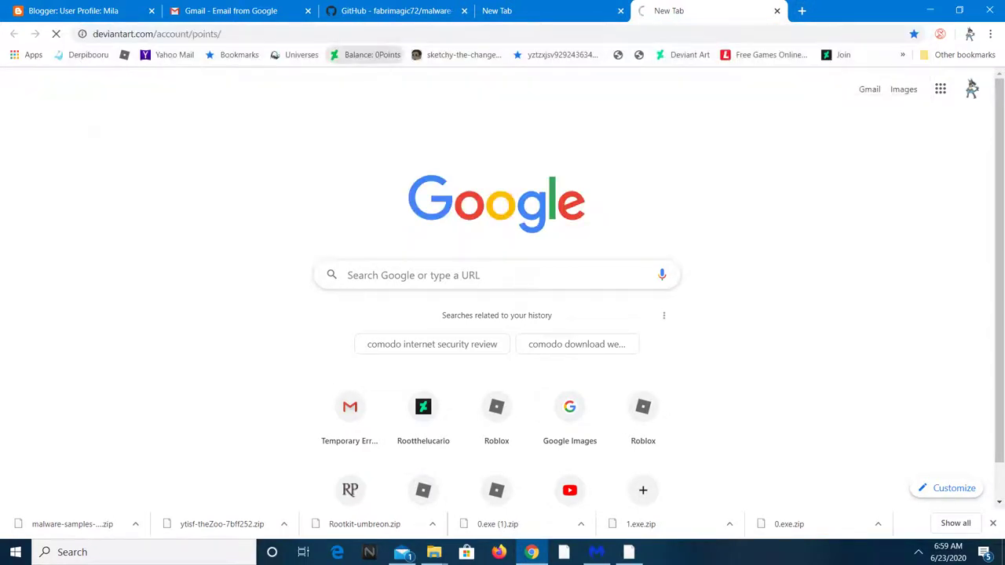
key("alt+Left")
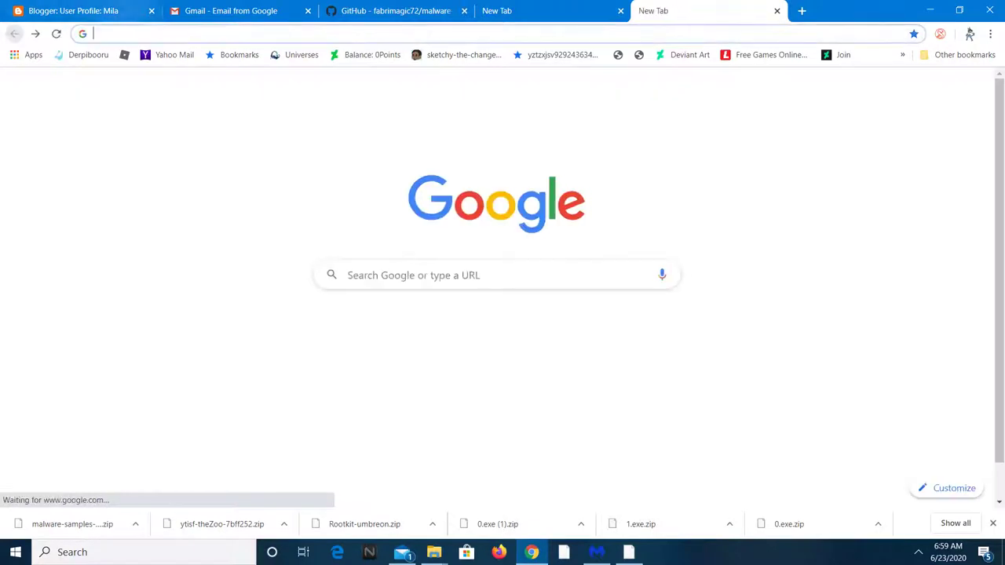
type("ad")
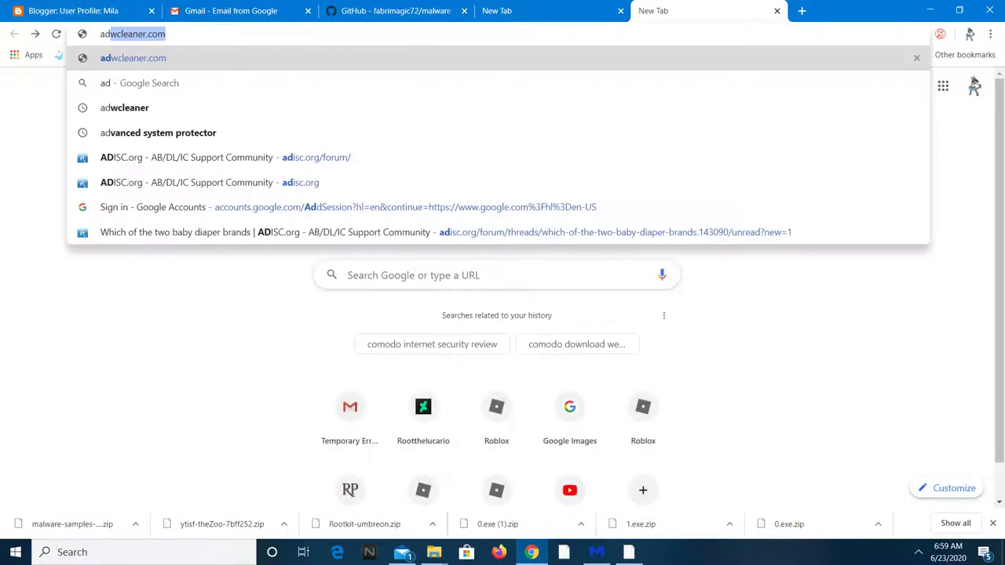
key("Return")
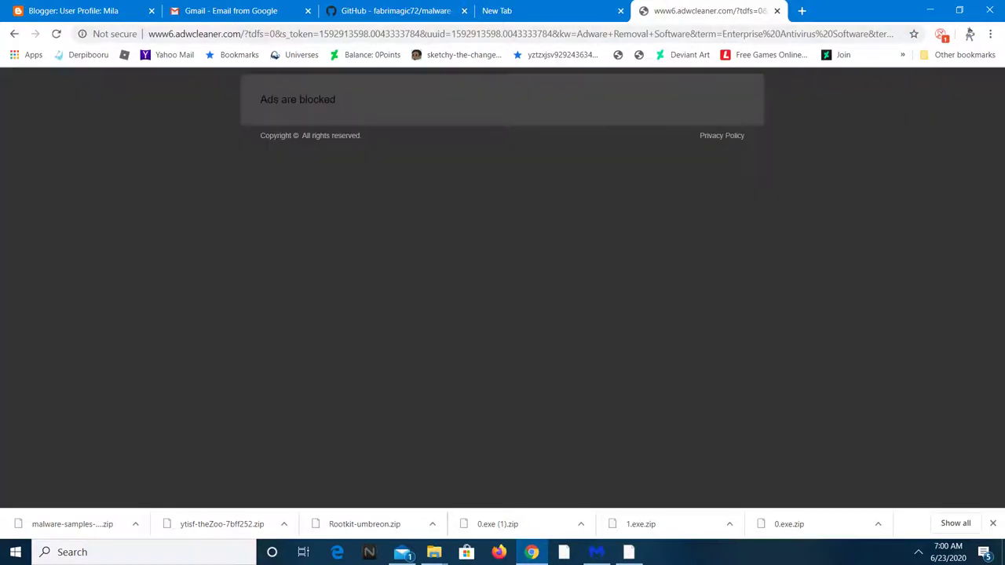
Clear the web address and search Google for adwcleaner instead.
left_click_drag(466, 34, 789, 34)
key("BackSpace")
key("BackSpace")
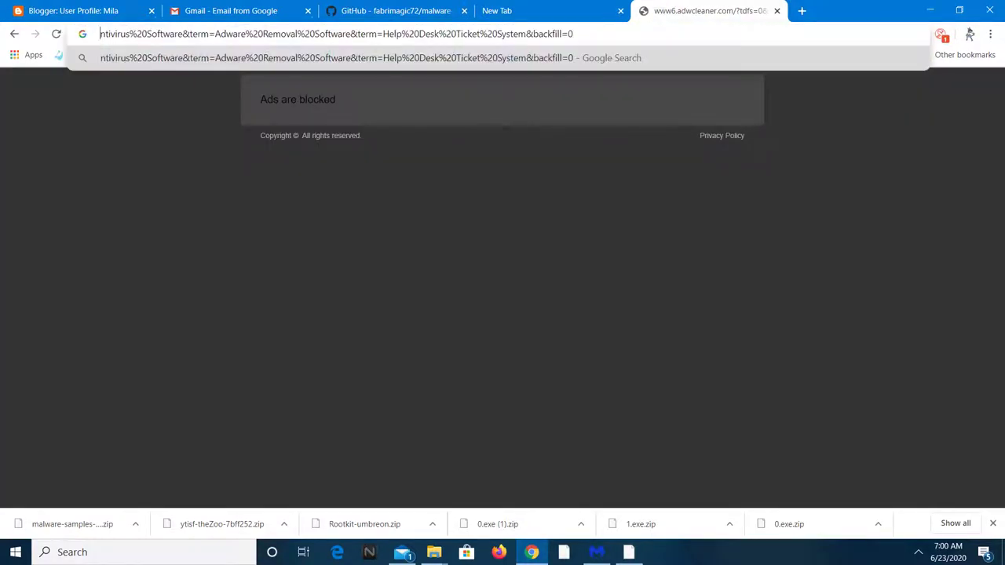
left_click(189, 33)
key("End")
key("BackSpace")
key("BackSpace")
key("BackSpace")
key("BackSpace")
key("BackSpace")
key("BackSpace")
key("BackSpace")
key("BackSpace")
key("BackSpace")
key("BackSpace")
key("BackSpace")
key("BackSpace")
key("BackSpace")
key("BackSpace")
key("BackSpace")
key("BackSpace")
key("BackSpace")
key("BackSpace")
key("BackSpace")
key("BackSpace")
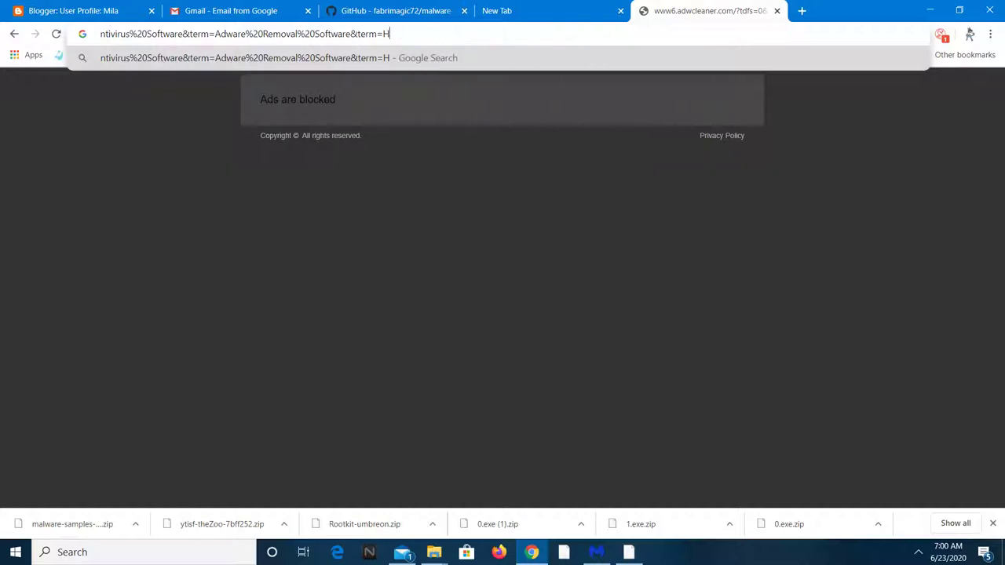
key("BackSpace")
key("BackSpace")
key("BackSpace")
key("BackSpace")
key("BackSpace")
key("BackSpace")
key("BackSpace")
key("BackSpace")
key("BackSpace")
key("BackSpace")
key("BackSpace")
key("BackSpace")
key("BackSpace")
key("BackSpace")
key("BackSpace")
key("BackSpace")
key("BackSpace")
key("BackSpace")
key("BackSpace")
key("BackSpace")
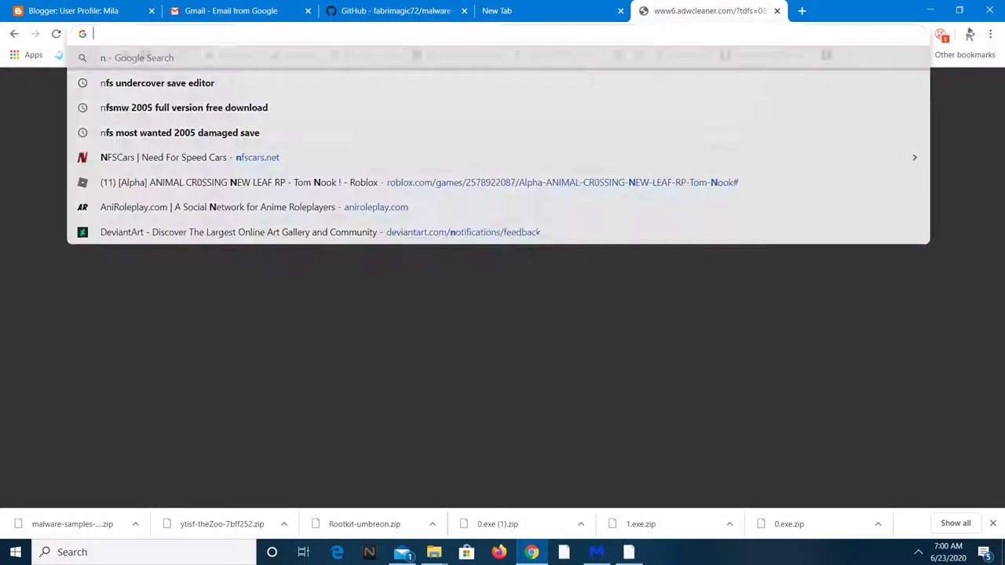
type("adw")
key("Down")
key("Down")
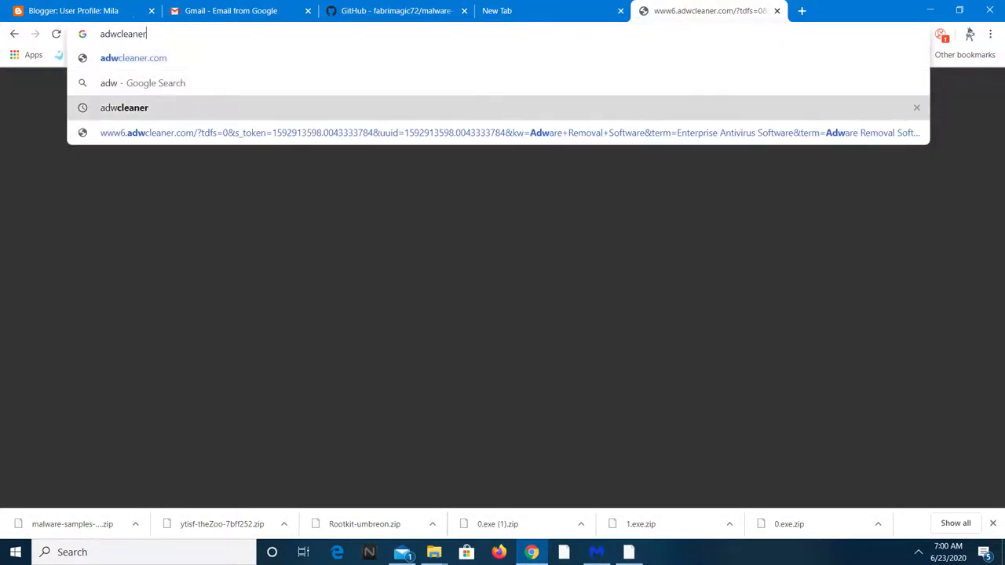
key("Return")
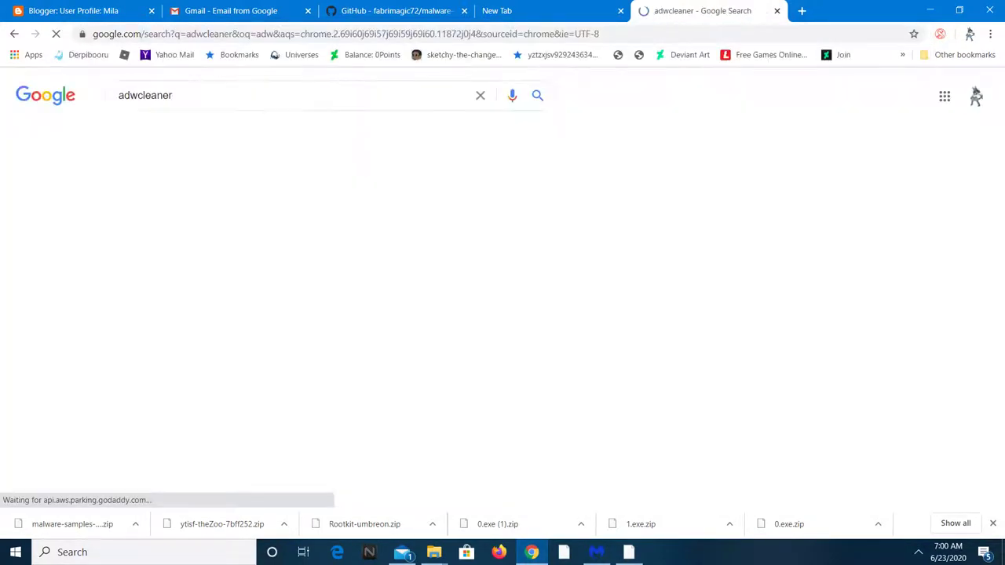
Open the Malwarebytes AdwCleaner page, save adwcleaner_8.0.5 to the Downloads folder, and launch it.
left_click(271, 205)
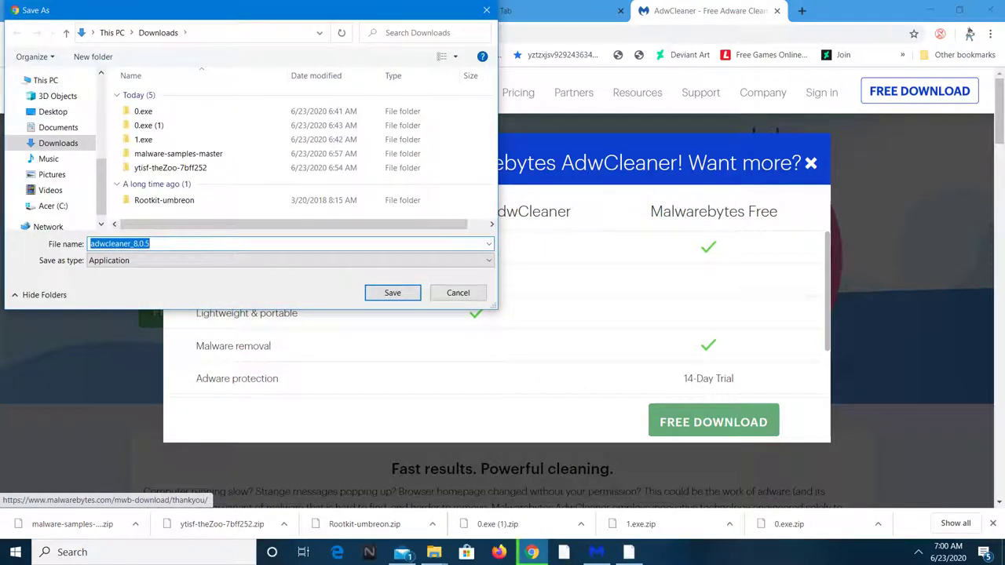
left_click(392, 292)
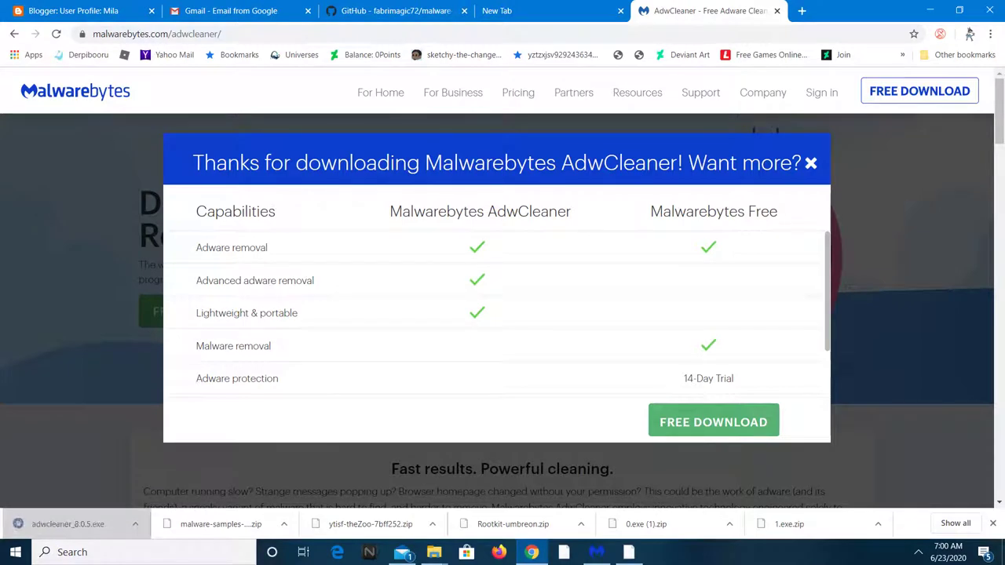
left_click(503, 369)
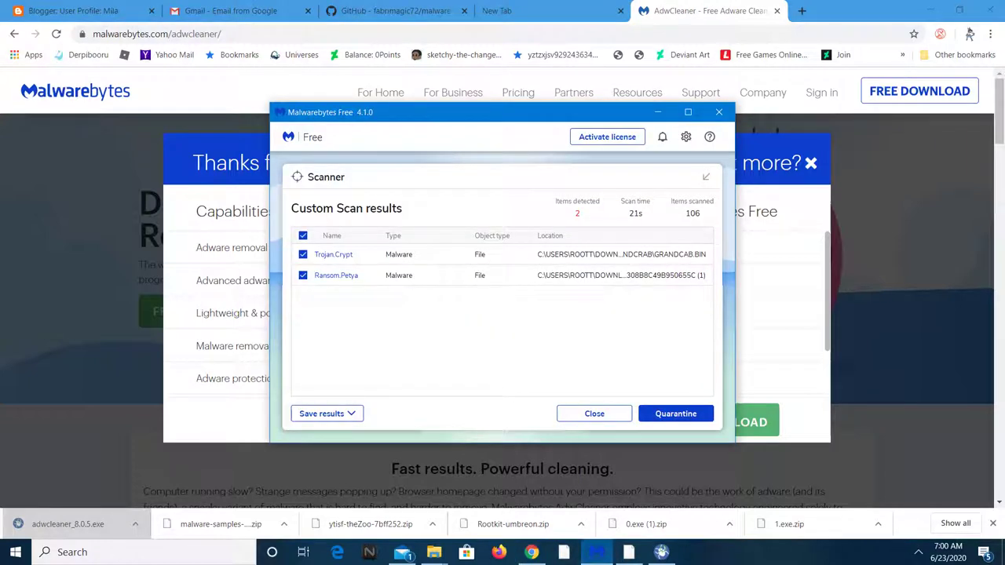
Close the Malwarebytes custom scan results without quarantining the detected items.
left_click(594, 414)
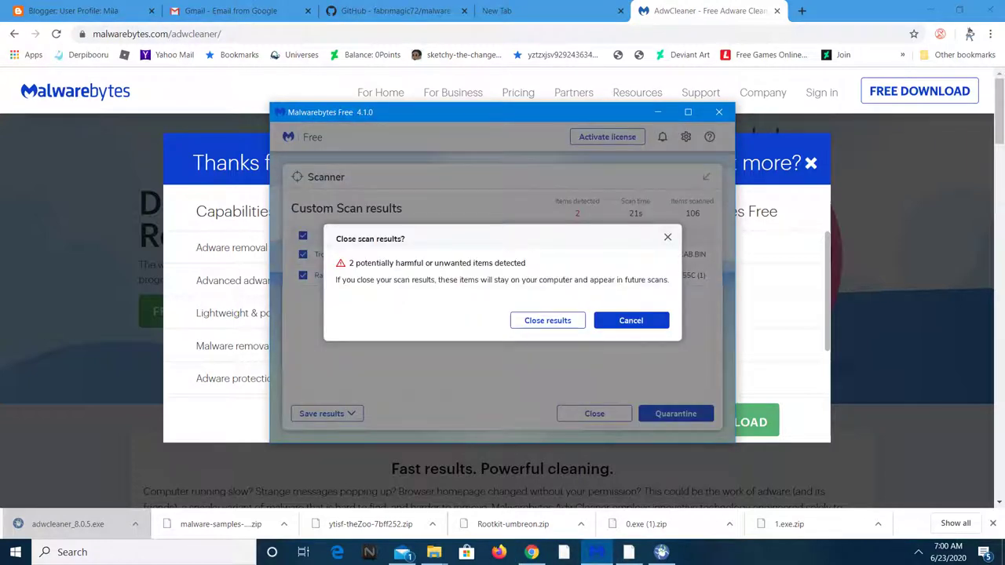
left_click(548, 320)
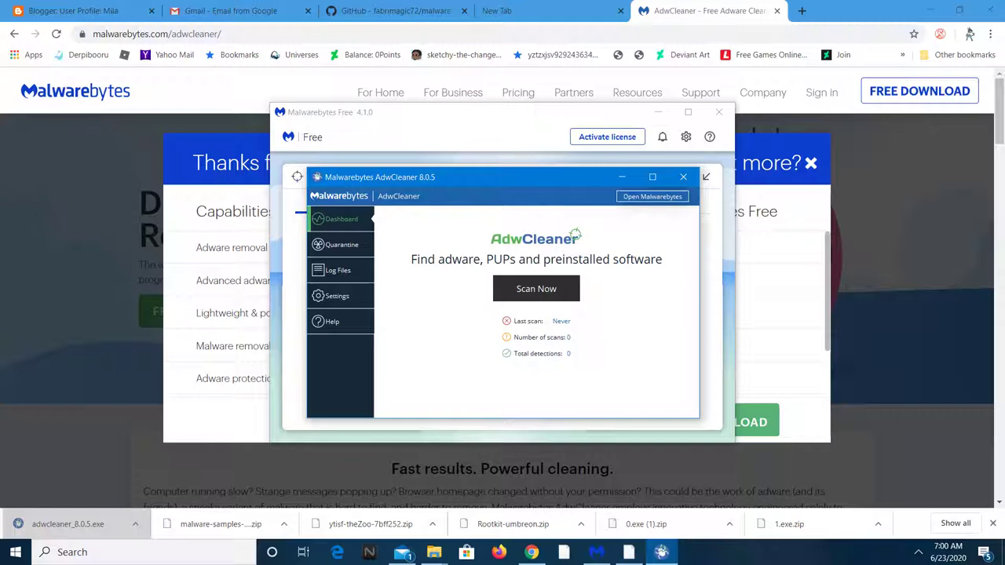
Scan the computer with AdwCleaner and close the program without running Basic Repair.
left_click(535, 288)
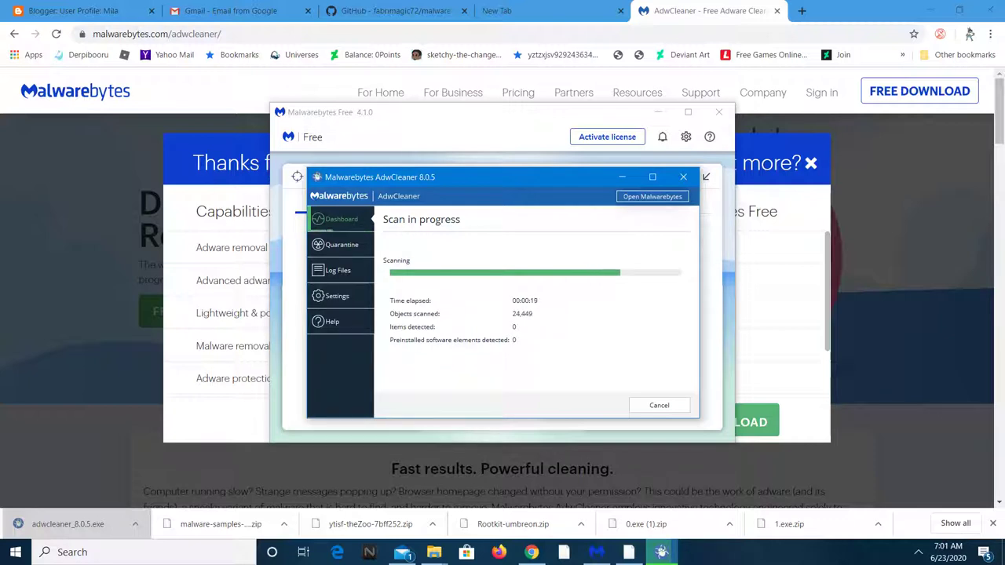
key("alt+Tab")
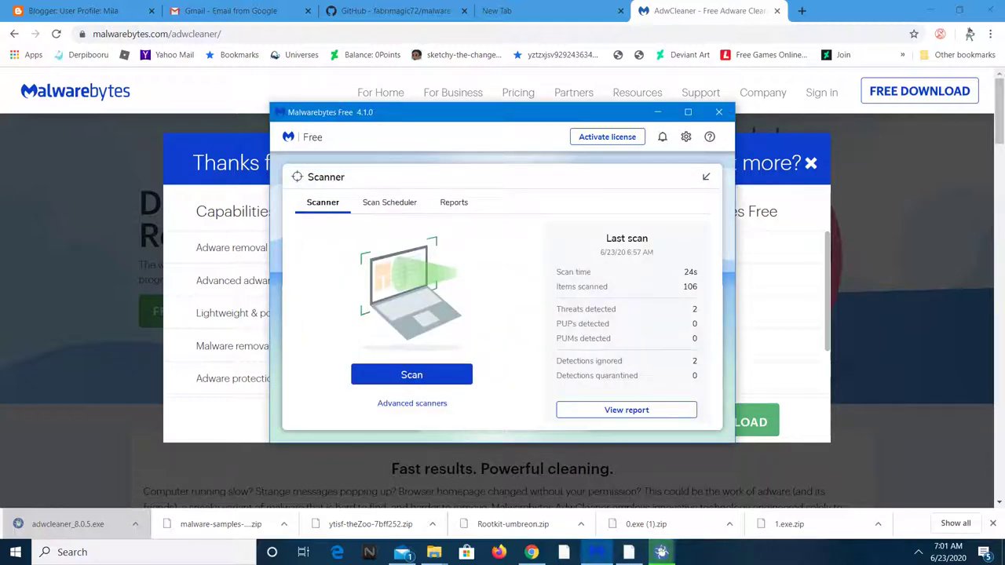
key("alt+Tab")
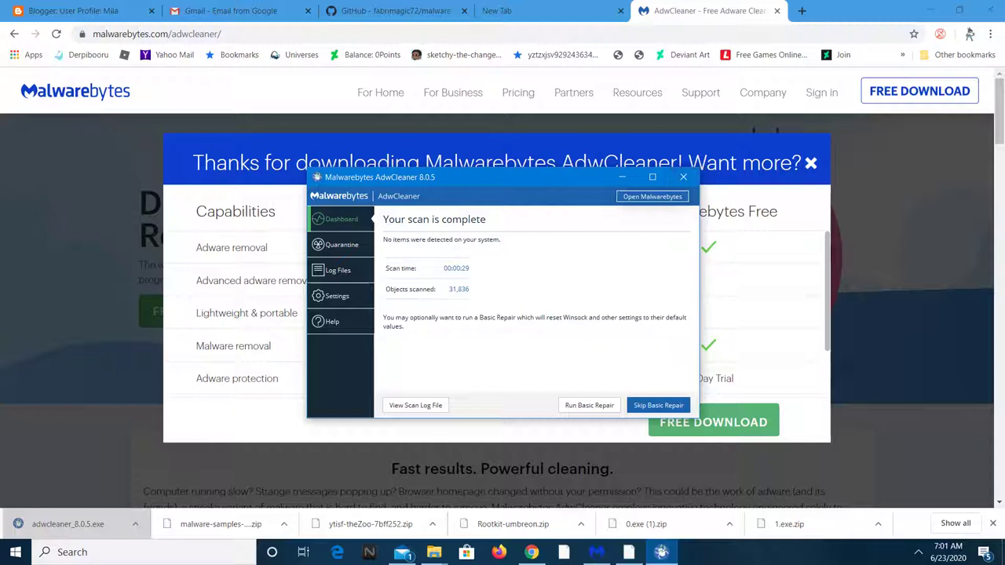
left_click(683, 177)
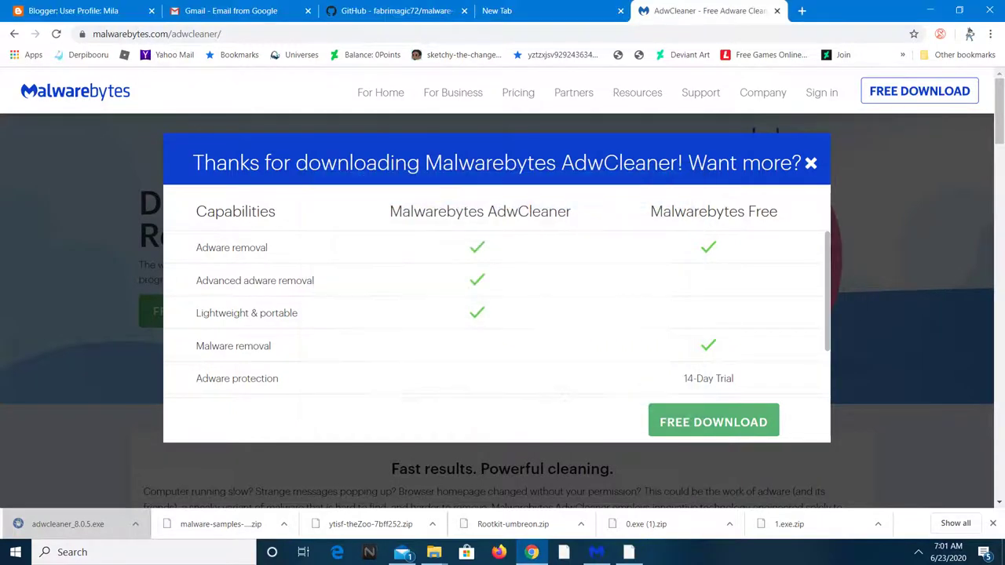
key("ctrl+shift+Tab")
key("ctrl+shift+Tab")
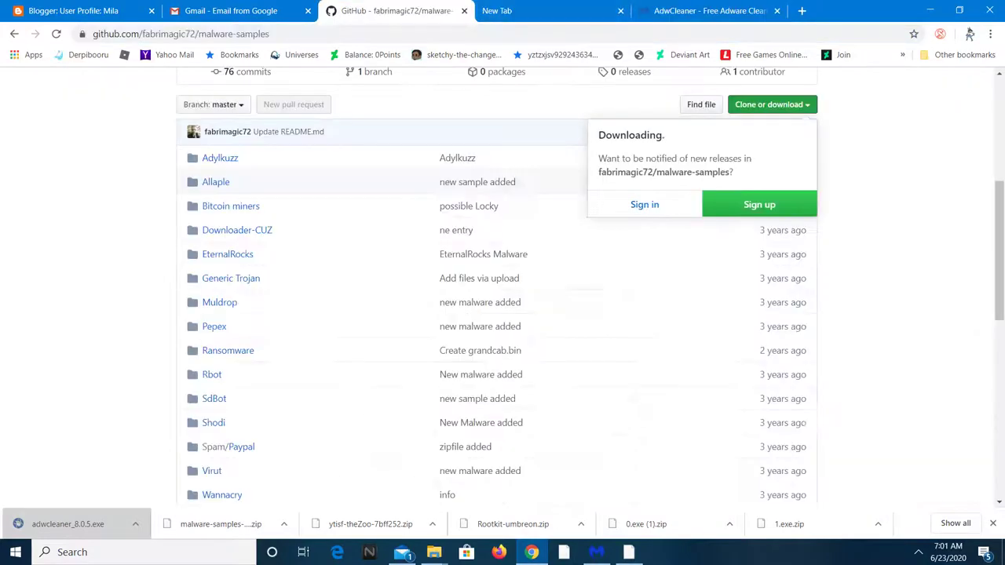
key("ctrl+Tab")
key("ctrl+Tab")
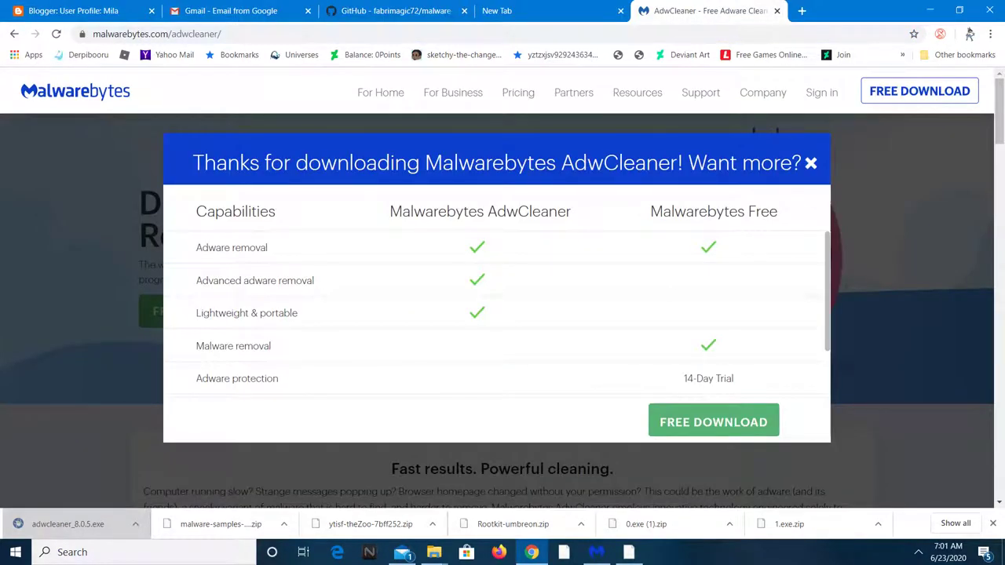
Run a Threat Scan of the computer in Malwarebytes and close its summary.
left_click(597, 552)
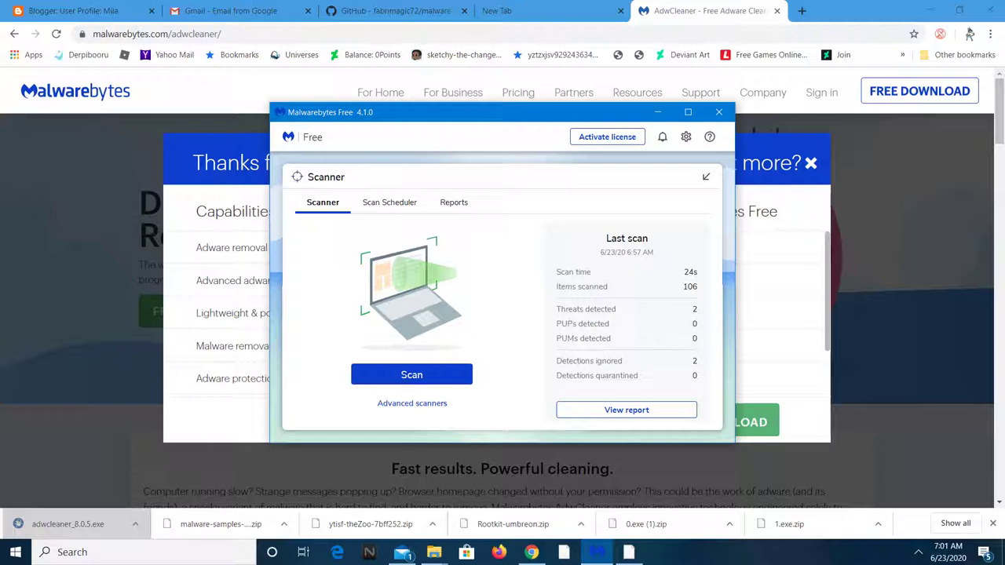
left_click(411, 375)
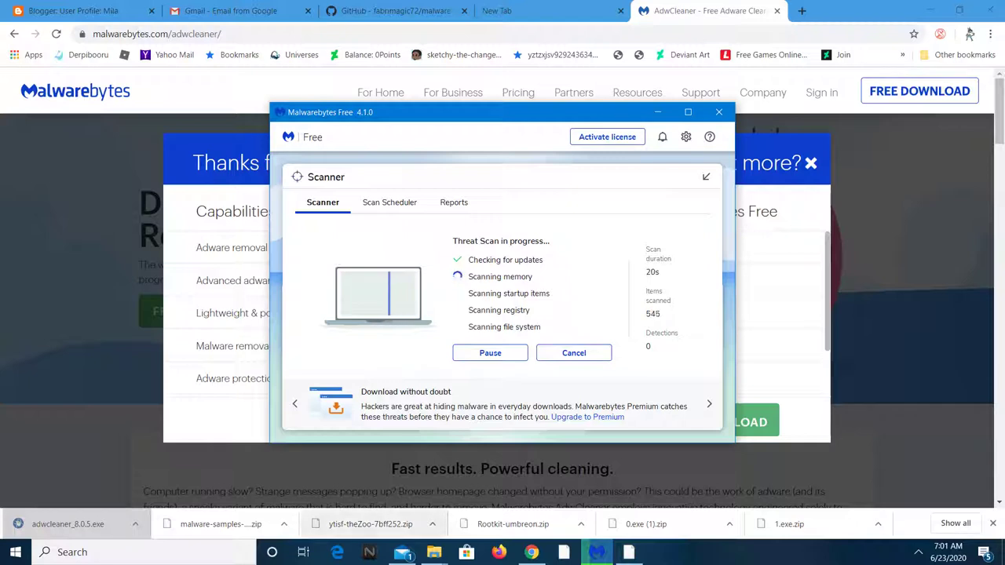
mouse_move(532, 552)
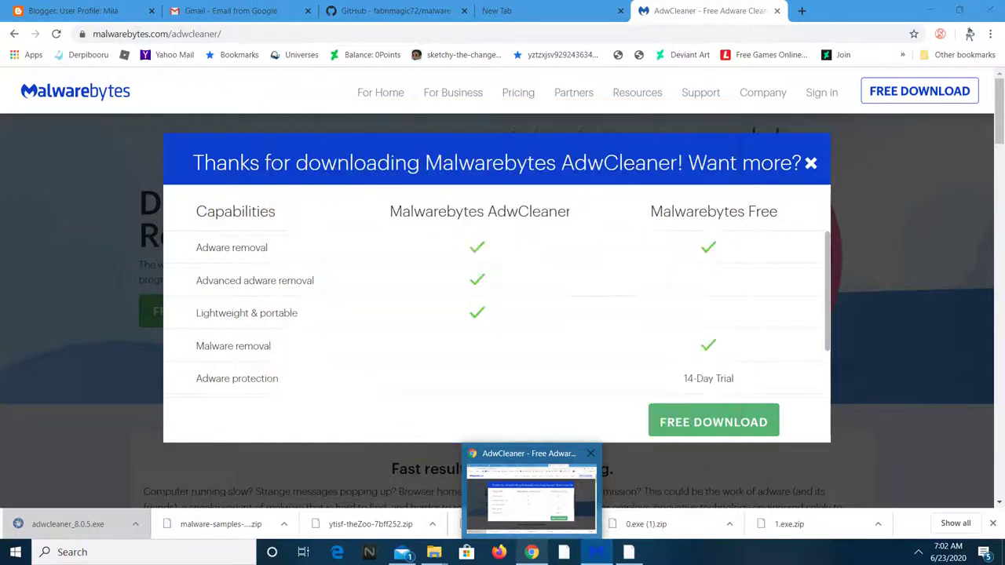
mouse_move(597, 553)
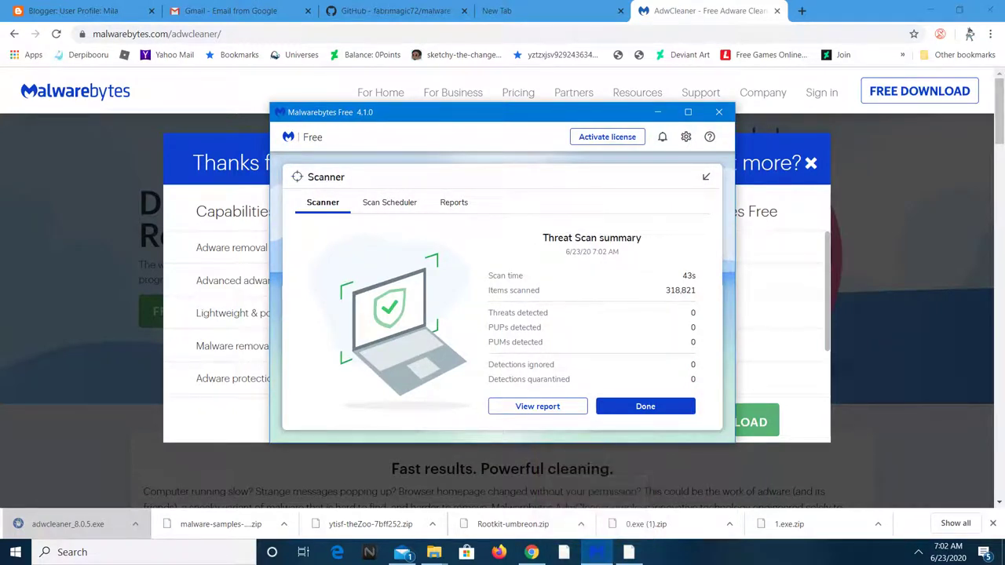
left_click(645, 406)
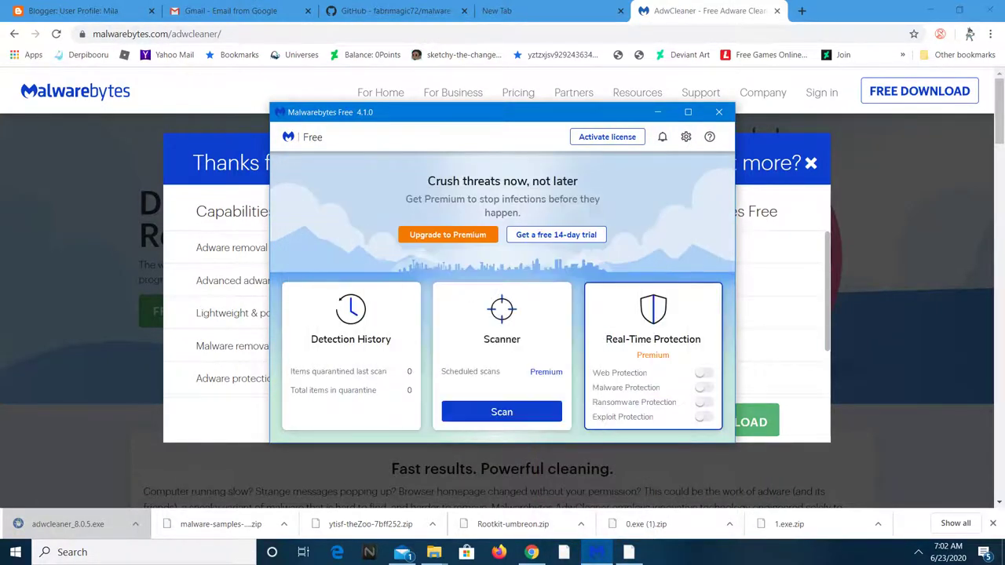
left_click(646, 406)
Switch to the Downloads folder in File Explorer and scan the extracted malware-samples-master folder with Malwarebytes again.
left_click(532, 552)
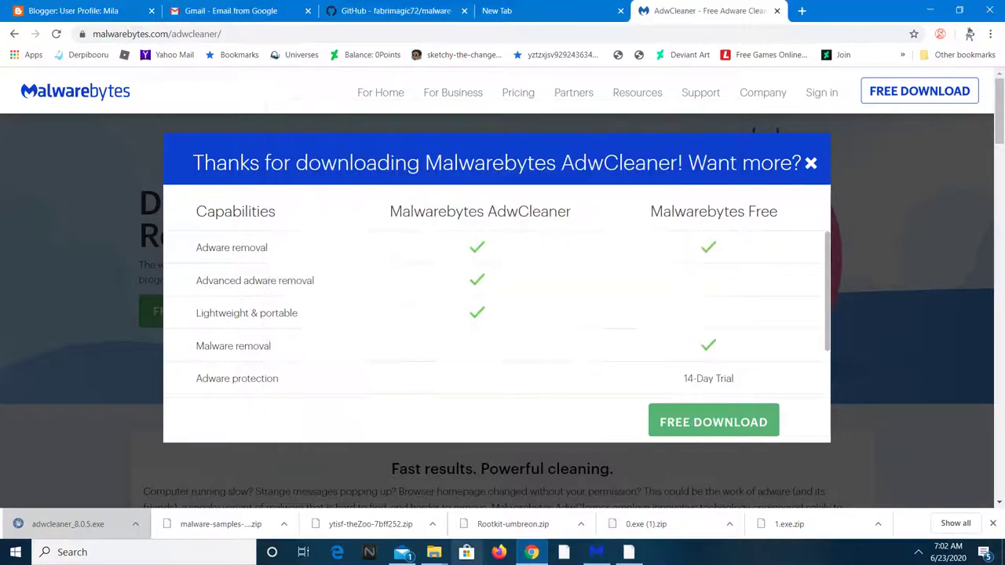
left_click(467, 552)
mouse_move(434, 550)
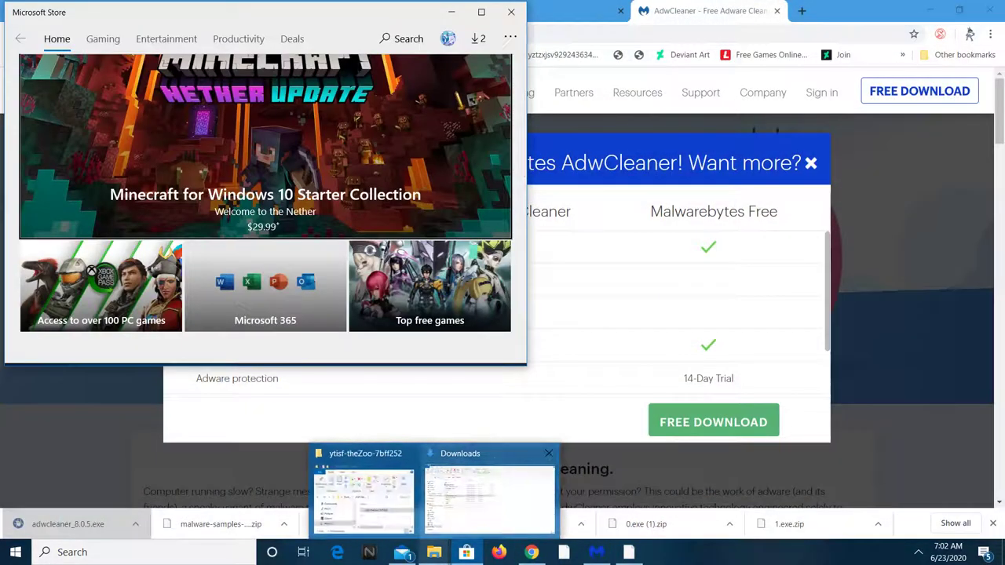
left_click(495, 491)
right_click(344, 245)
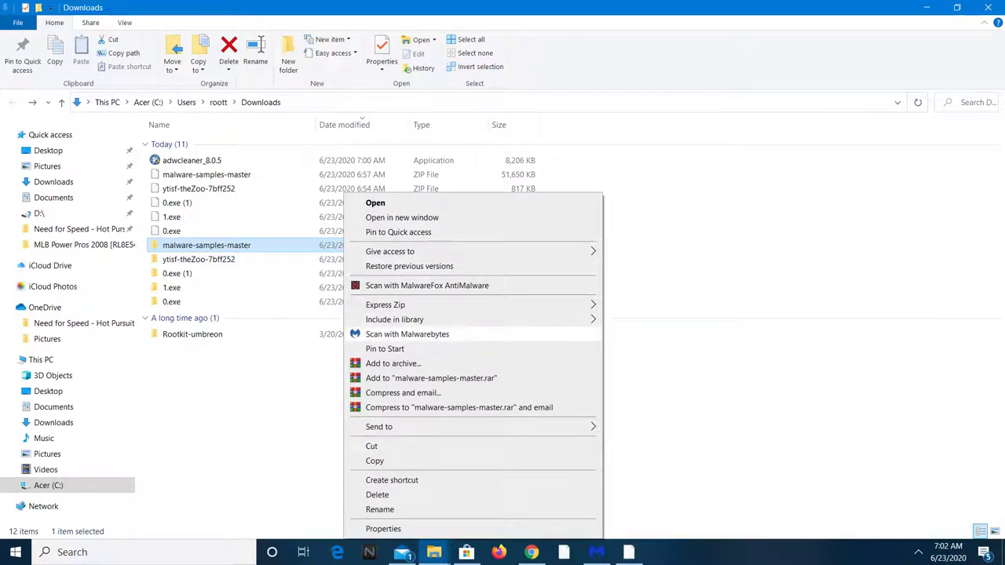
left_click(357, 334)
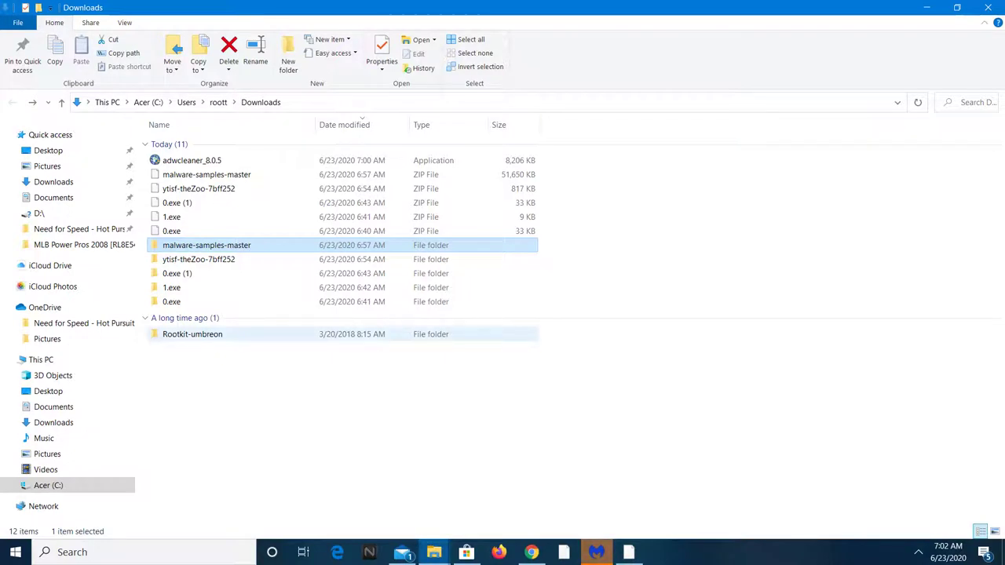
Check the contents of the Umbreon subfolder inside Rootkit-umbreon and go back one level.
double_click(358, 333)
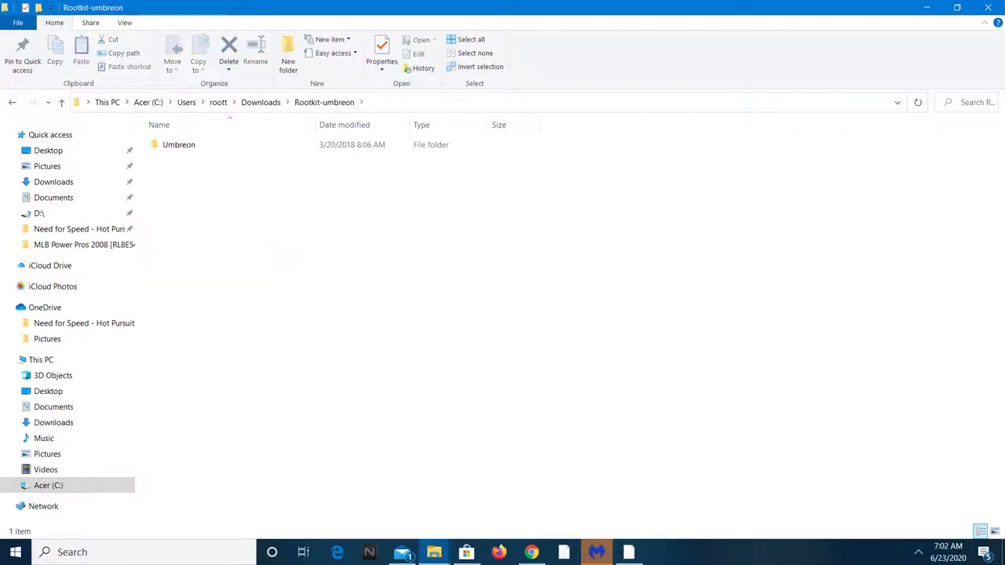
double_click(342, 144)
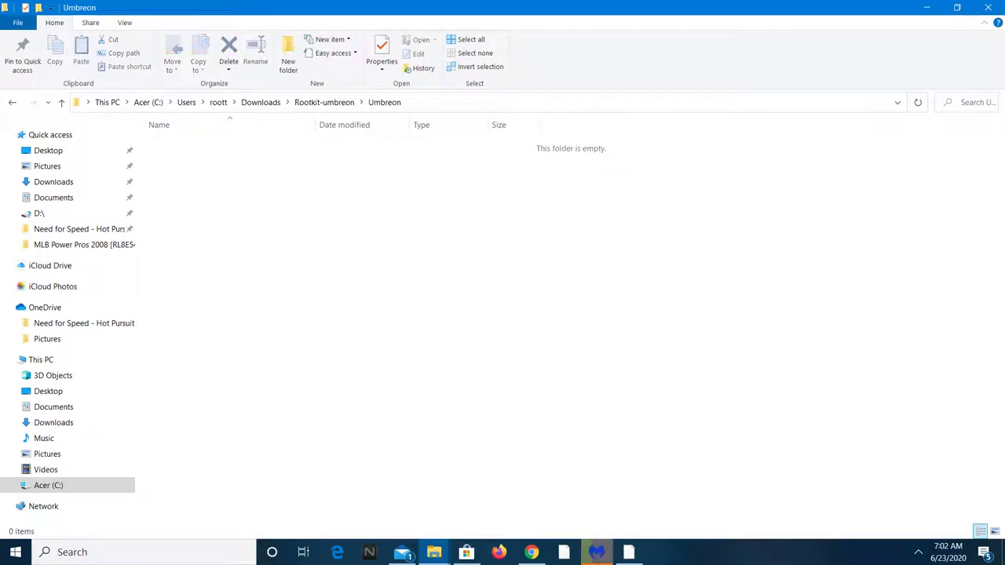
key("alt+Left")
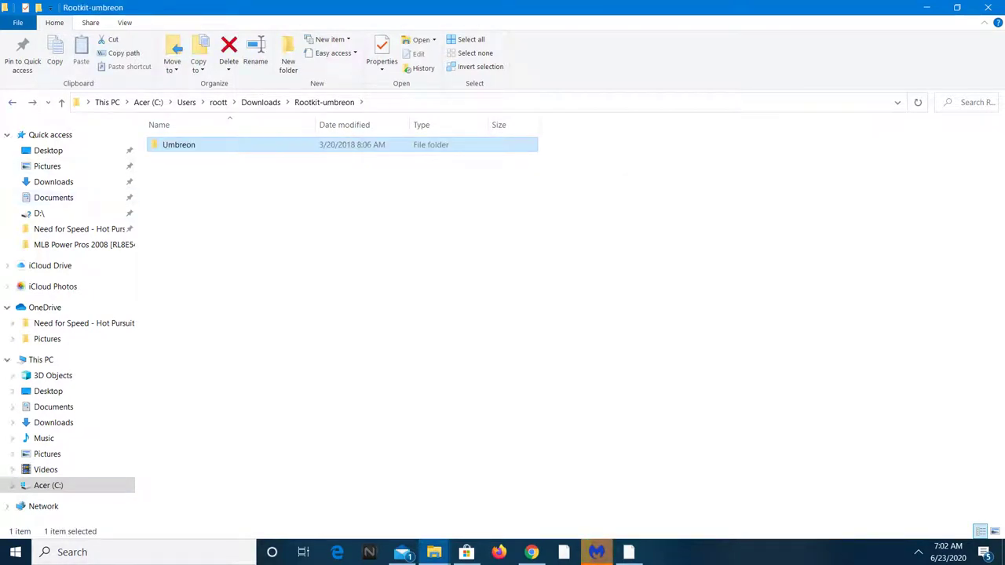
Return to the Downloads folder and quarantine the Ransom.Petya and Trojan.Crypt detections from the Malwarebytes custom scan.
key("alt+Left")
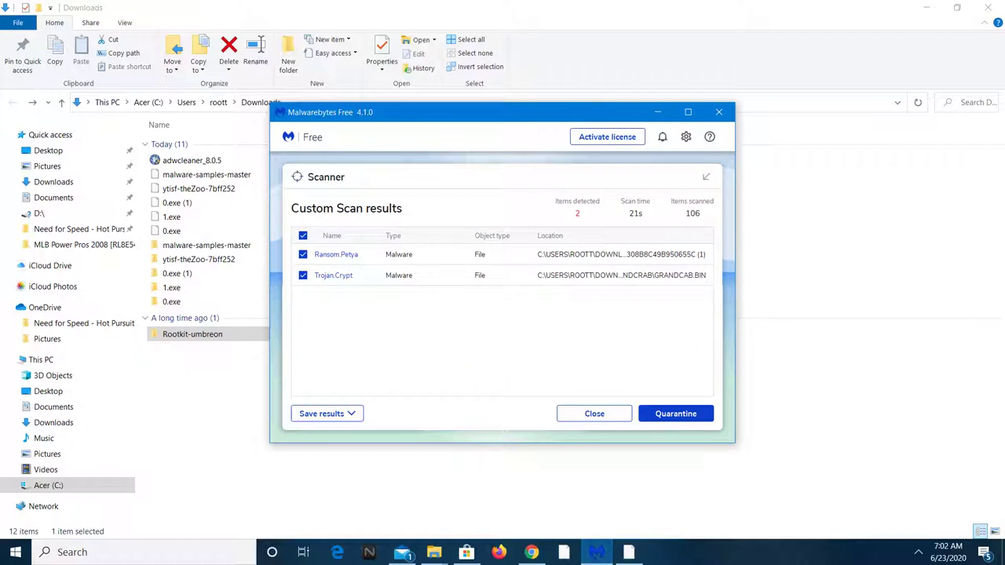
left_click(676, 414)
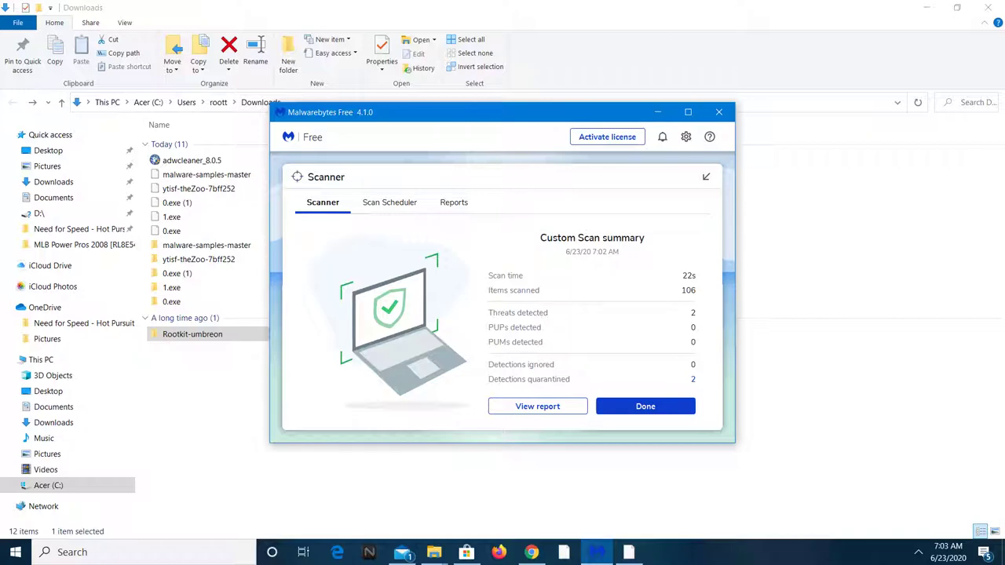
Close the Downloads window and minimize Chrome, Malwarebytes and Microsoft Store to clear the desktop.
left_click(531, 552)
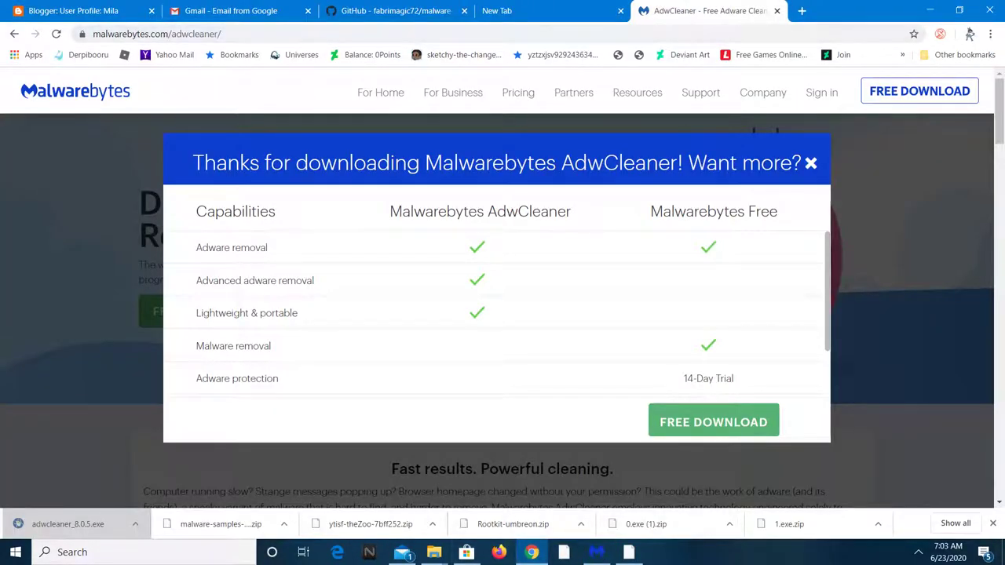
left_click(930, 10)
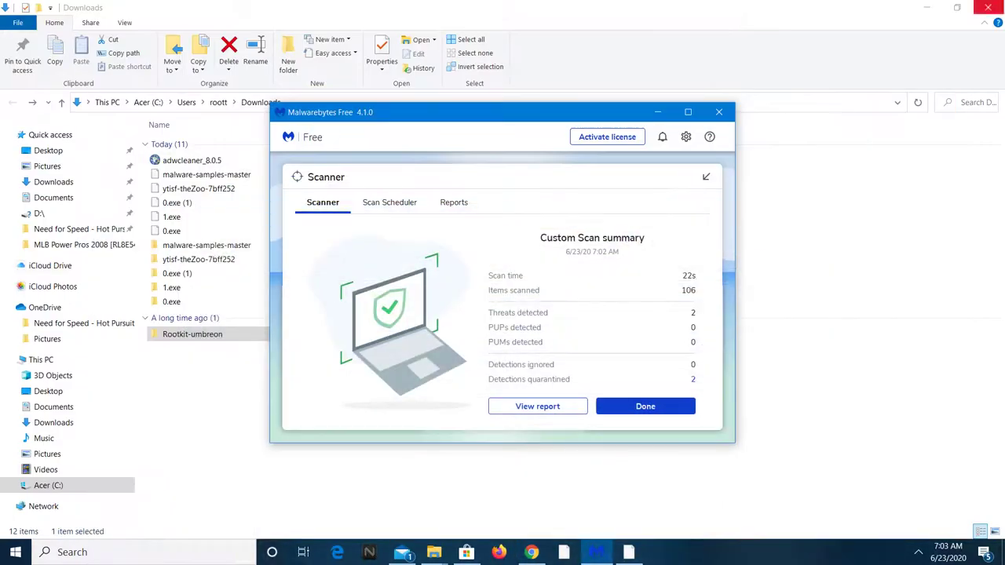
left_click(988, 7)
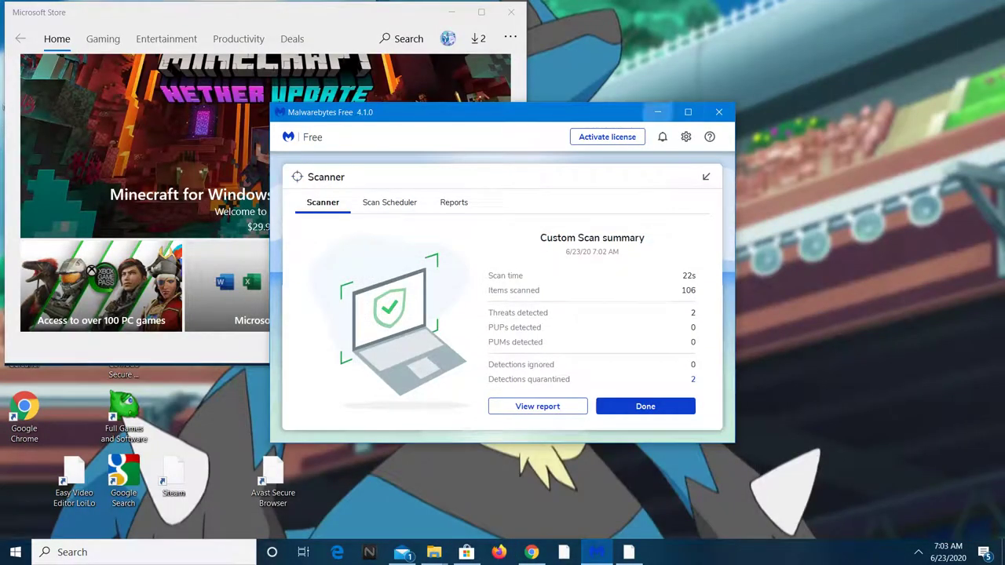
left_click(658, 112)
left_click(451, 12)
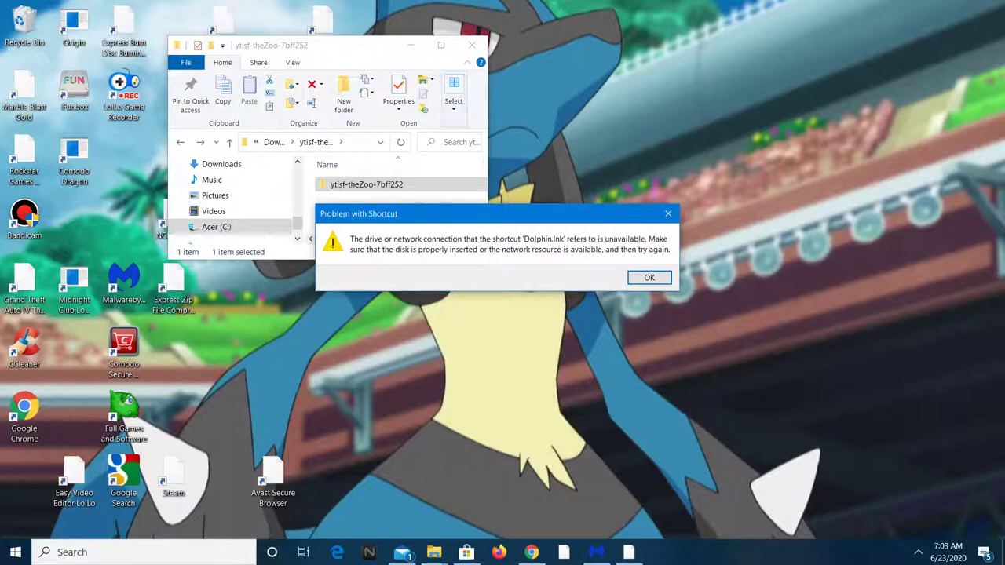
Dismiss the Dolphin.lnk shortcut problem dialog, maximize the ytisf-theZoo-7bff252 File Explorer window and show This PC.
key("Return")
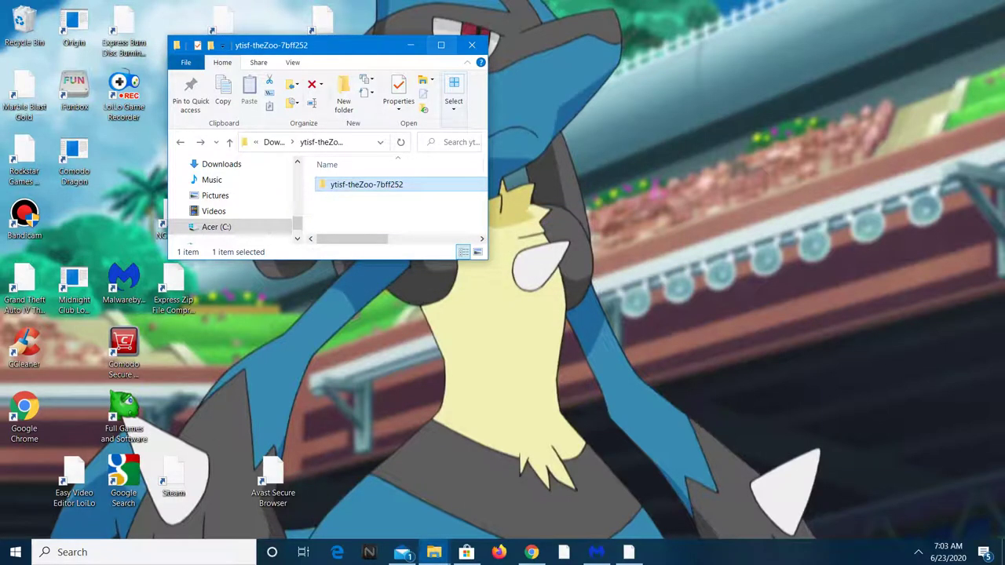
left_click(441, 45)
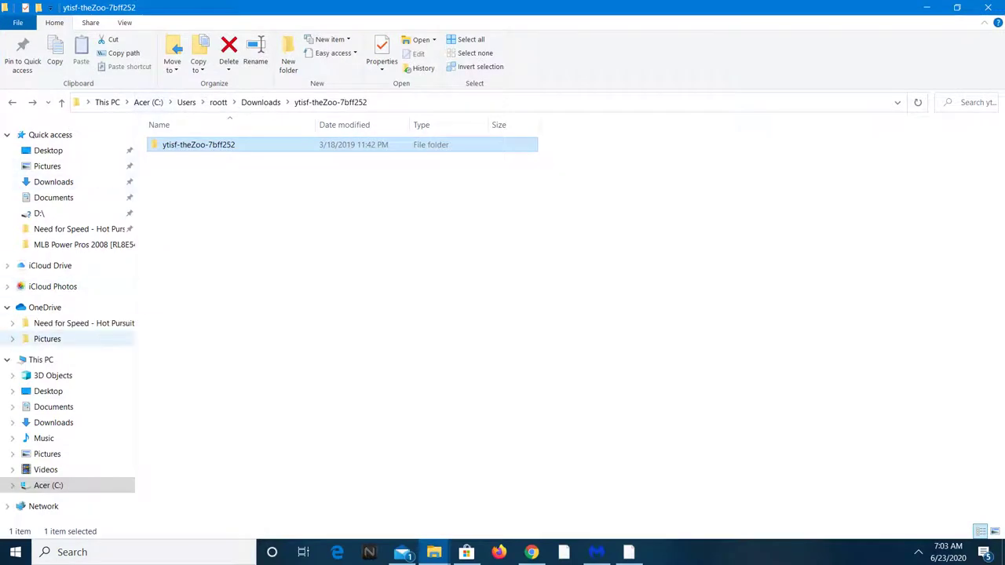
left_click(41, 360)
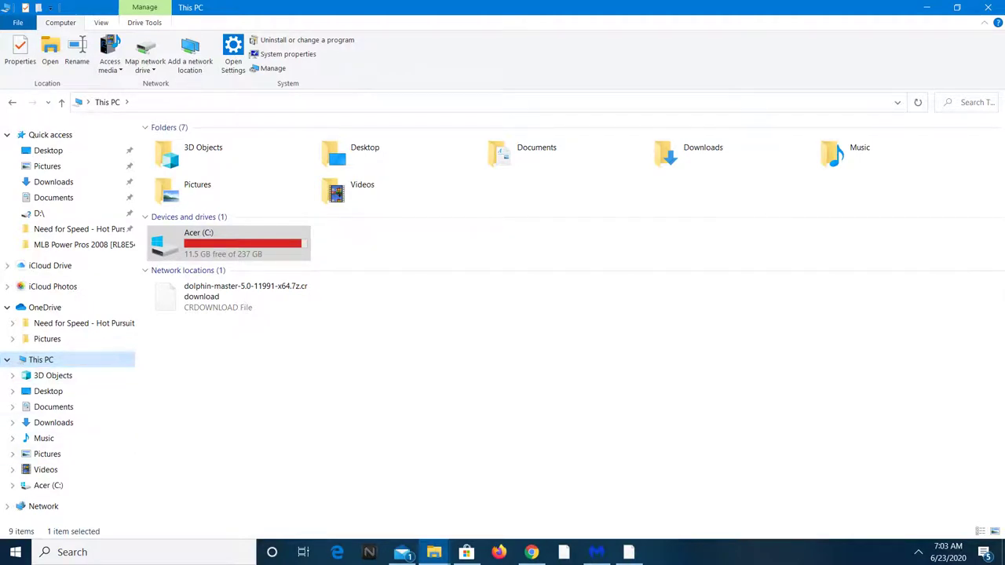
Switch to the Bandicam recorder window.
mouse_move(435, 552)
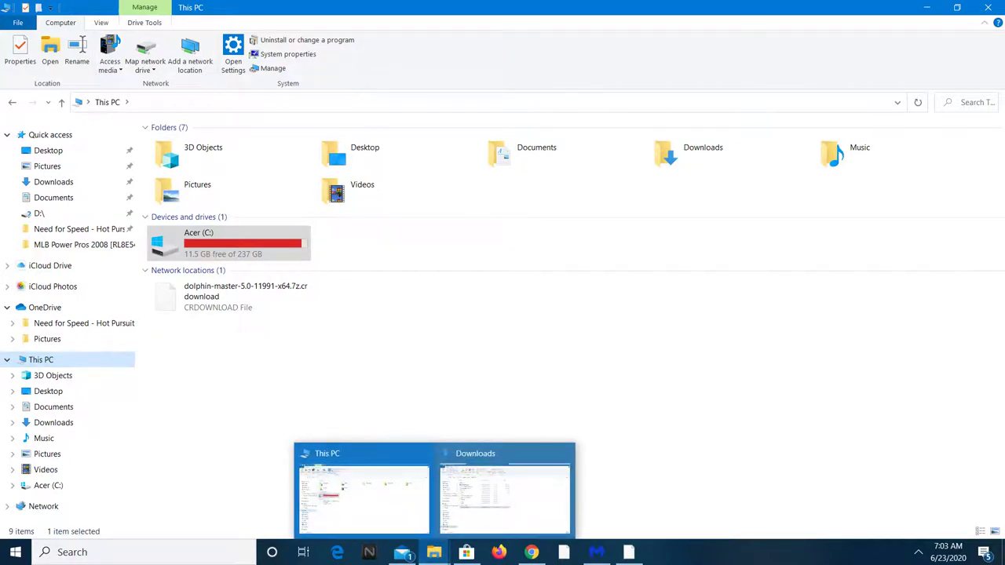
left_click(918, 552)
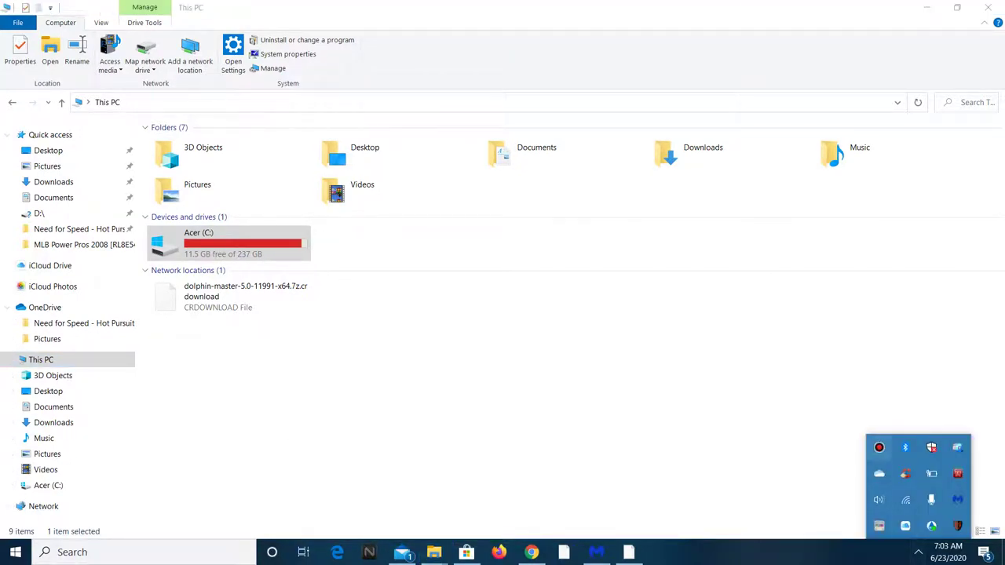
left_click(856, 428)
left_click(948, 553)
left_click(948, 552)
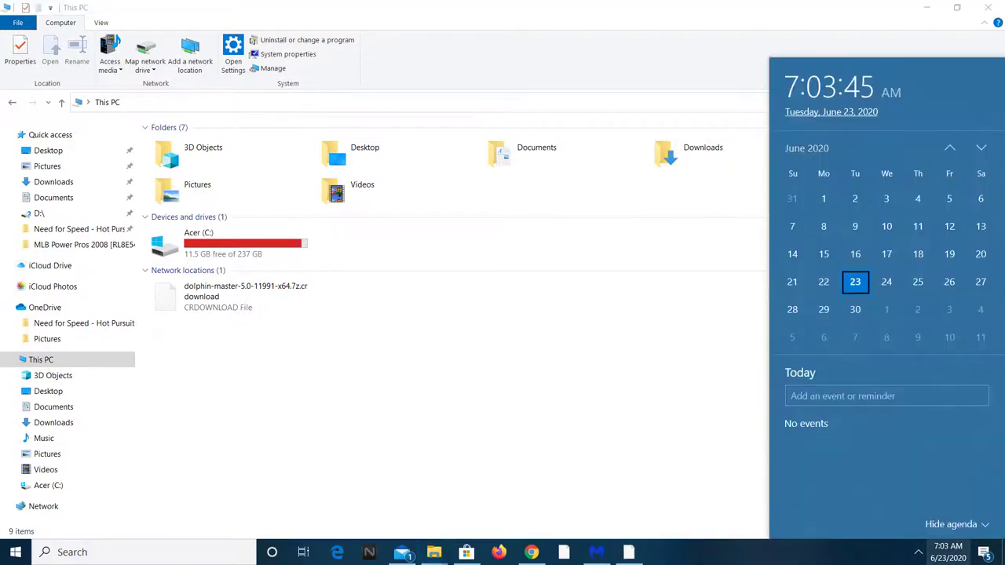
left_click(918, 552)
left_click(879, 447)
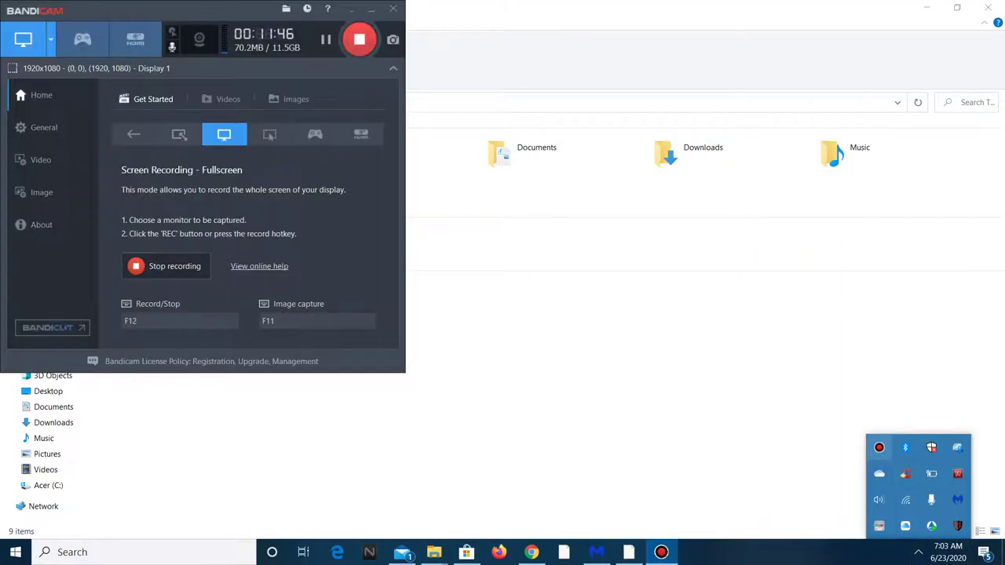